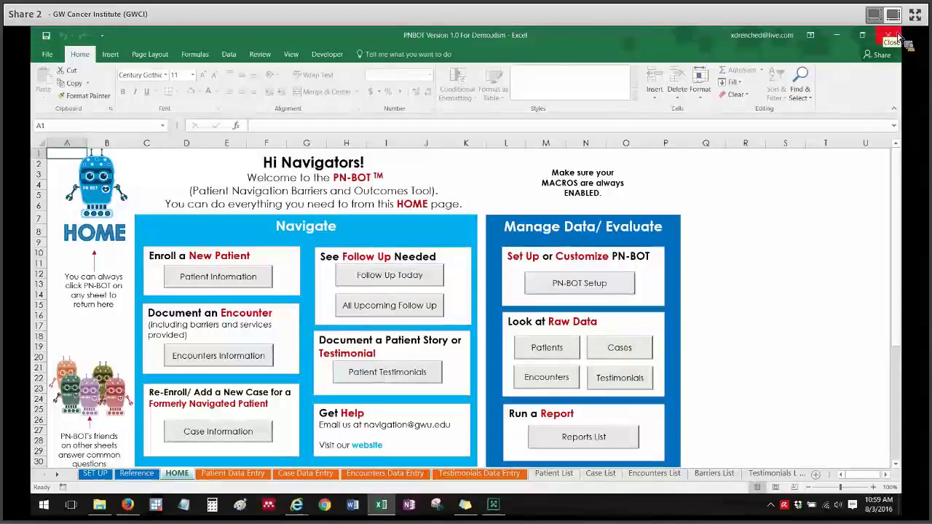
- Cancel closing the workbook, tour the data entry sheets, then start a new patient record
click(889, 35)
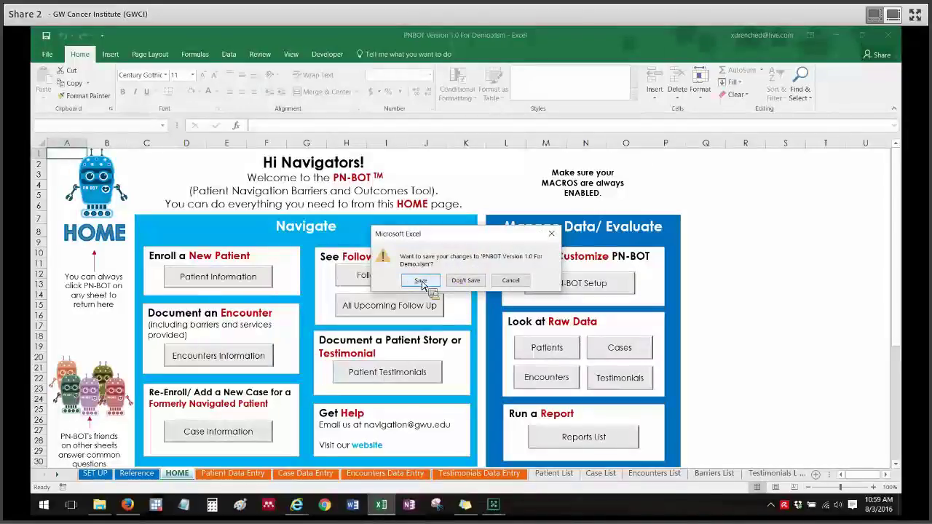
click(557, 238)
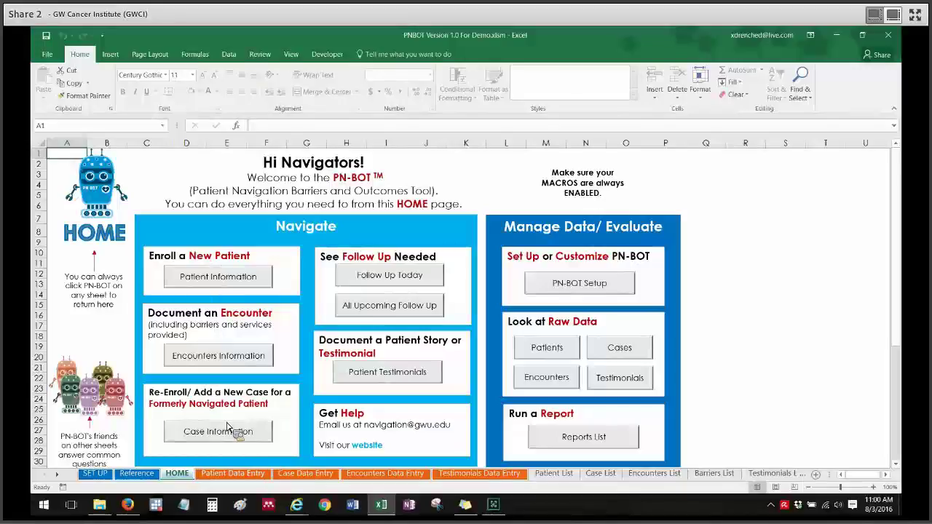
click(235, 474)
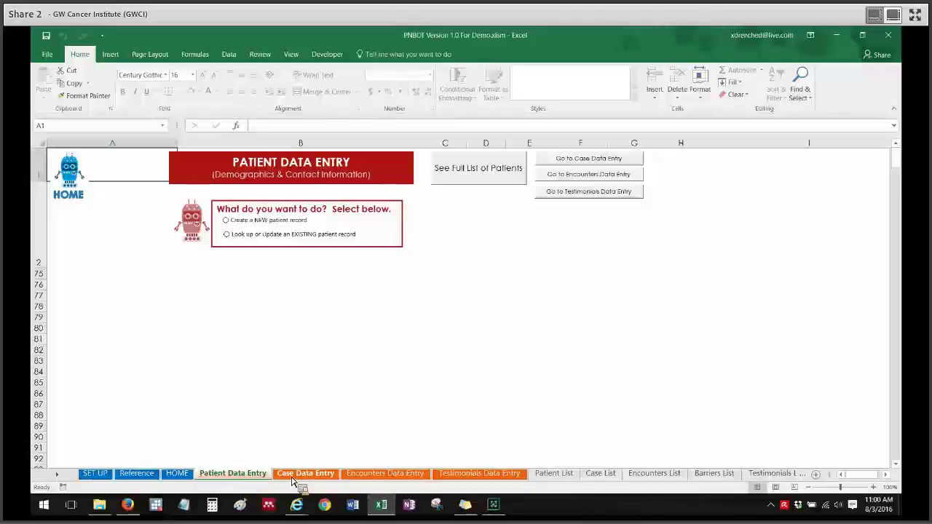
click(294, 477)
click(354, 478)
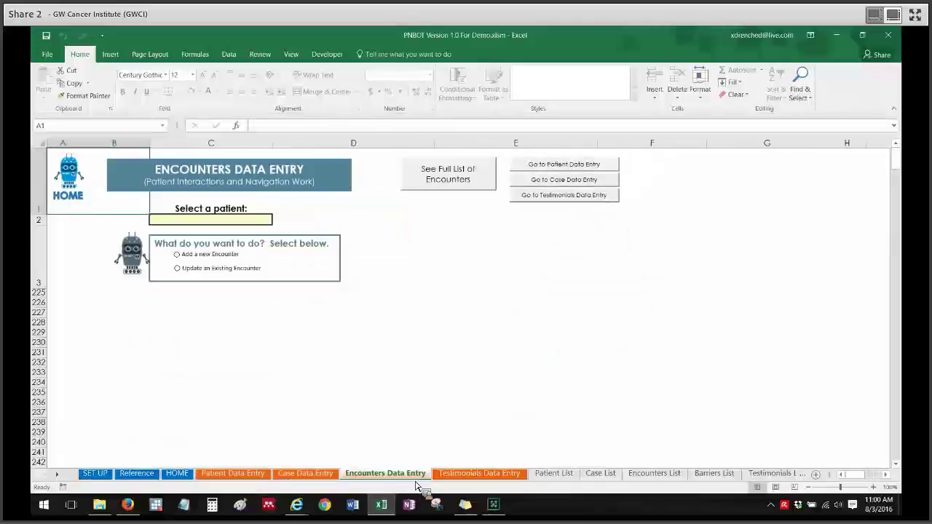
click(473, 477)
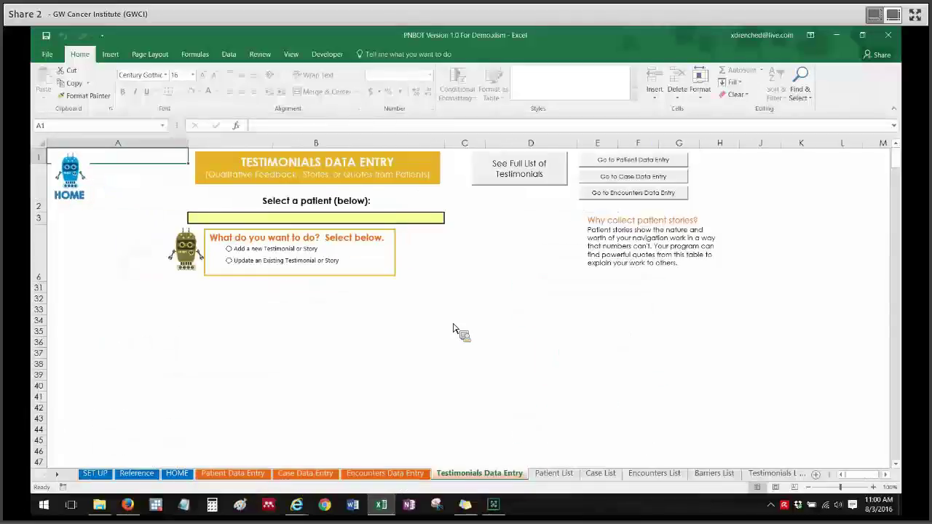
click(259, 477)
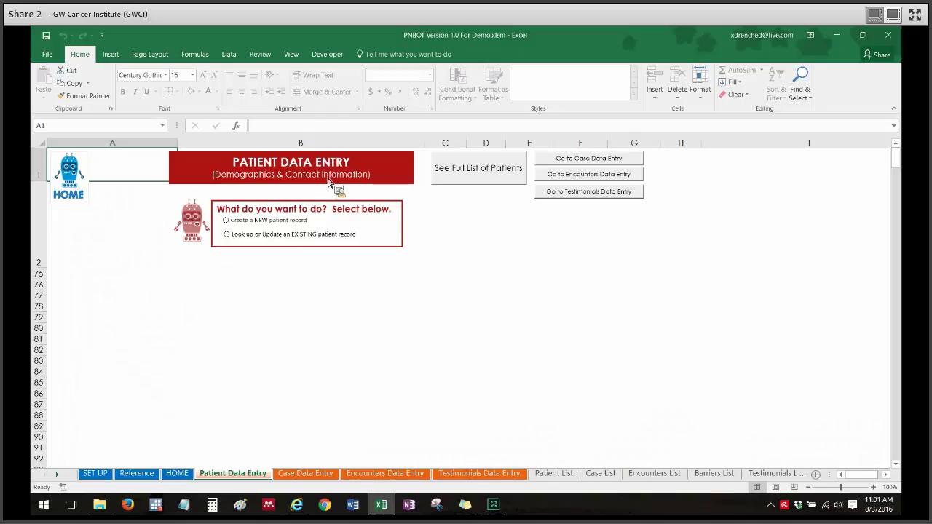
click(295, 220)
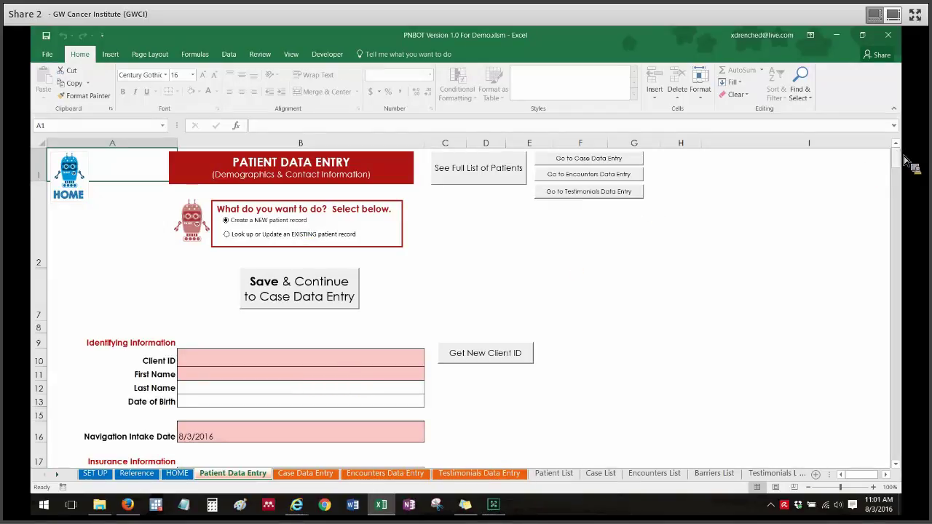
- Try the existing-patient option and view the full patient list, then return to Create a NEW patient record
scroll(905, 160, down, 3)
scroll(903, 153, up, 3)
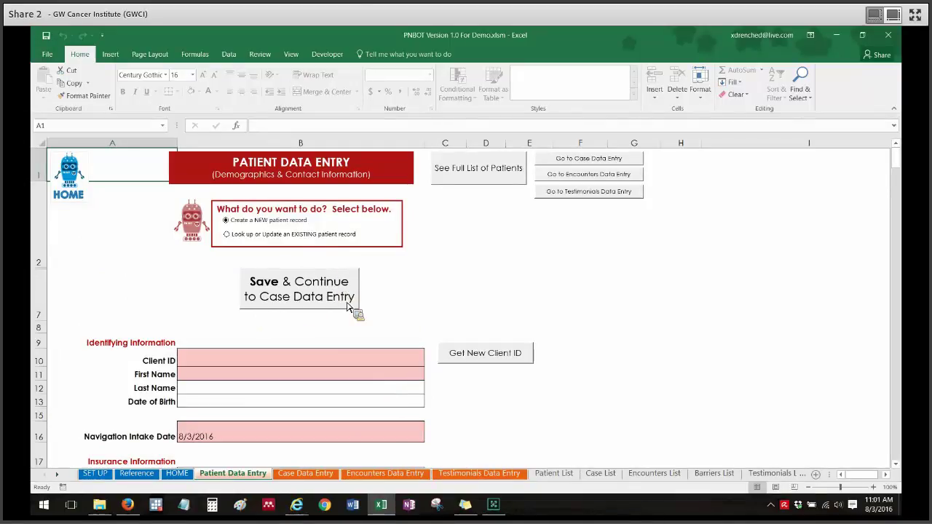
click(291, 235)
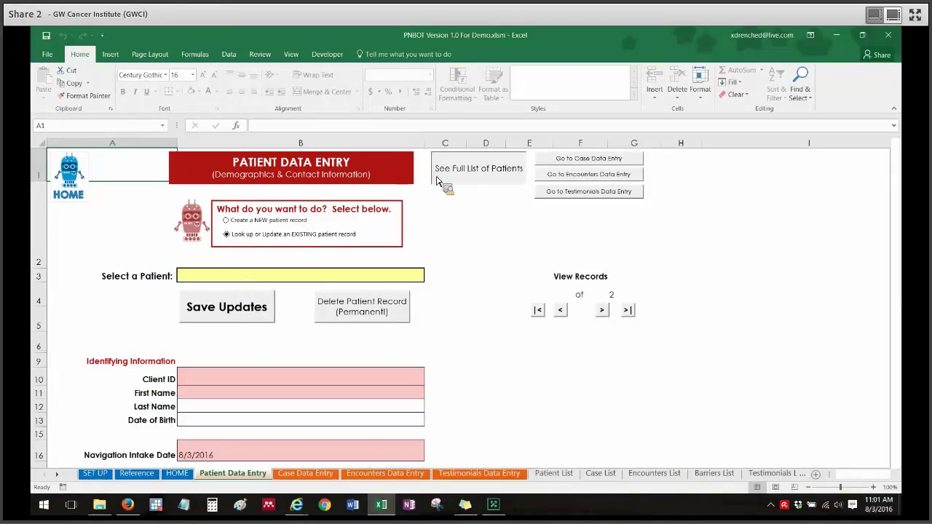
click(468, 181)
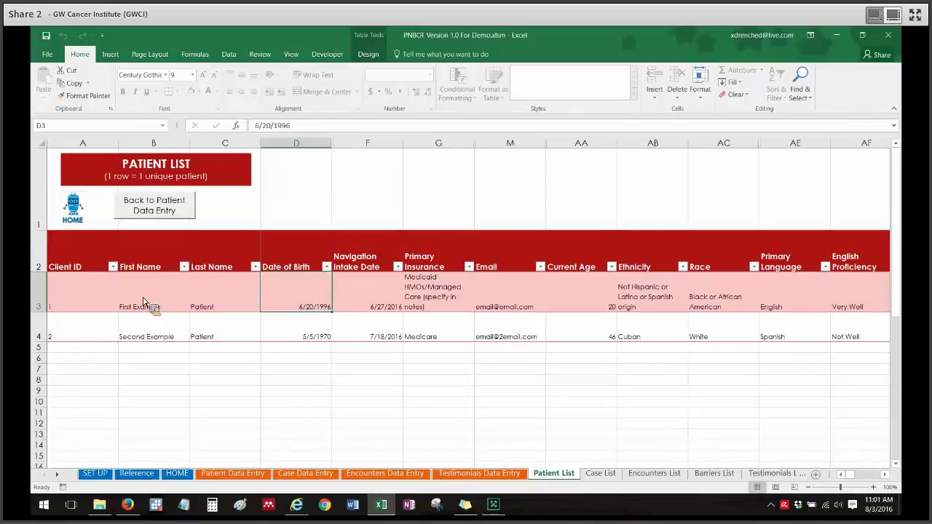
click(177, 213)
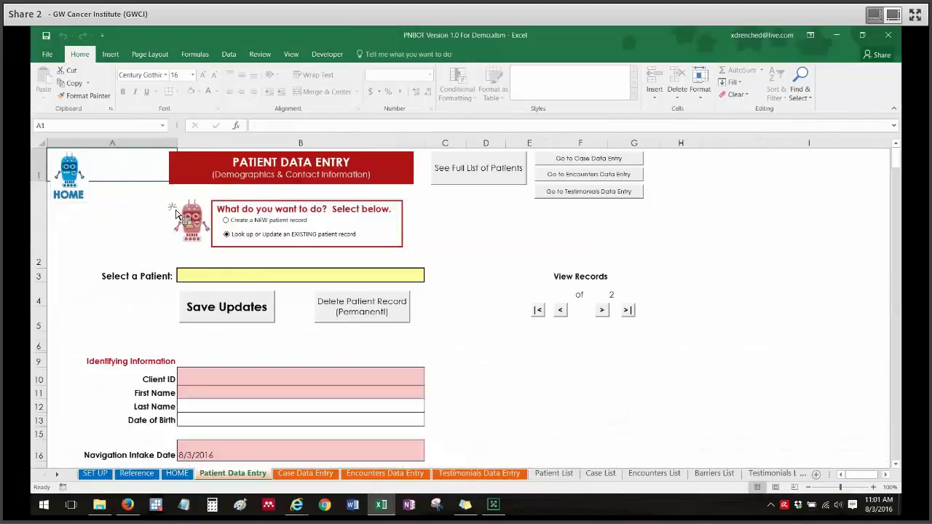
click(257, 222)
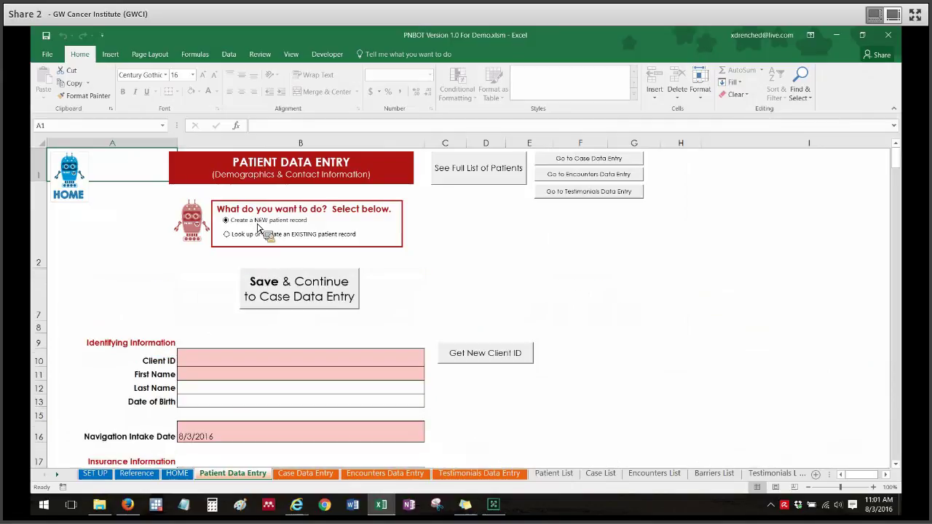
- Enter the new patient's client ID, first and last name and date of birth, then save and continue
click(245, 362)
text(1111)
key(Return)
text(Serena)
key(Return)
text(Phillips)
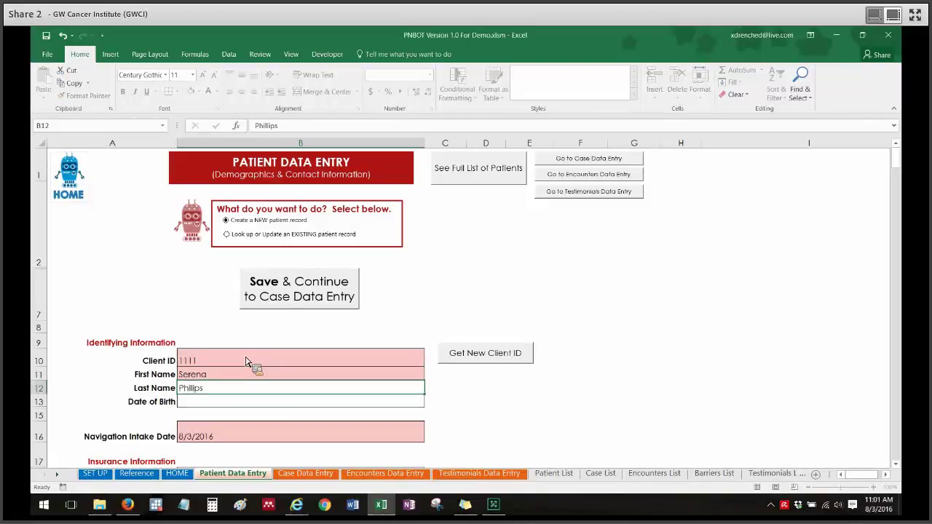
key(Return)
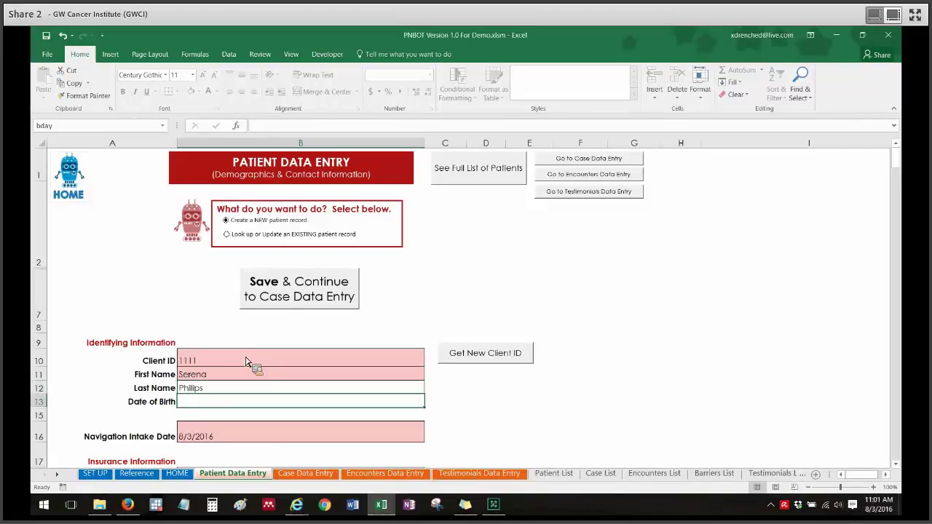
text(3/3/)
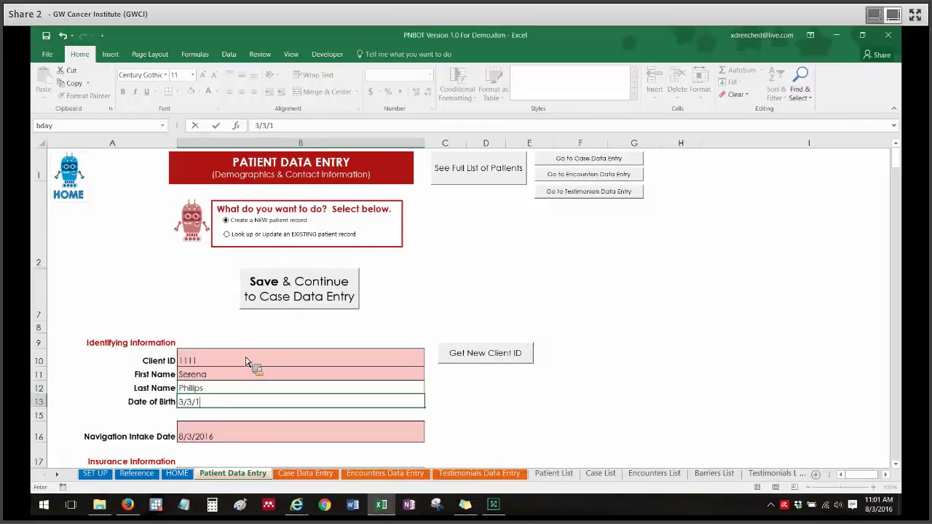
text(1980)
key(Tab)
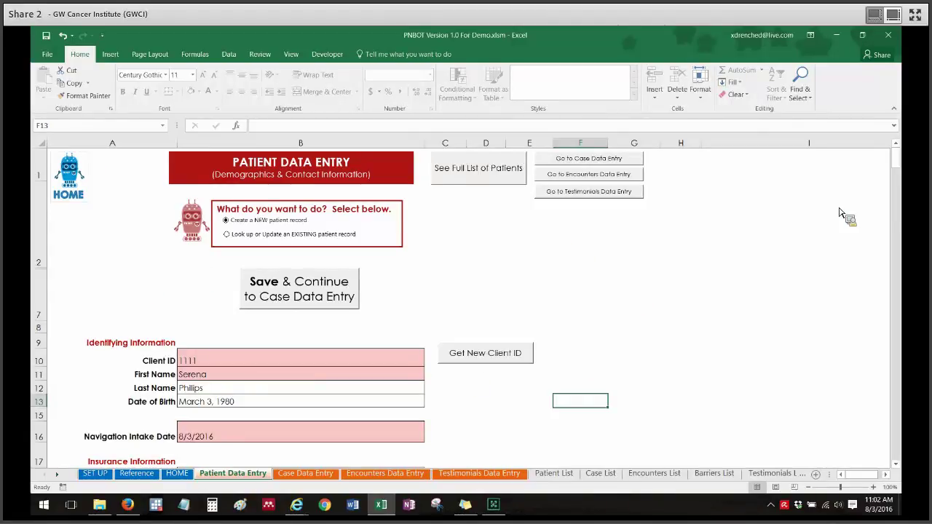
mouse_move(897, 156)
mouse_down()
mouse_move(902, 162)
mouse_move(897, 140)
mouse_up()
click(298, 302)
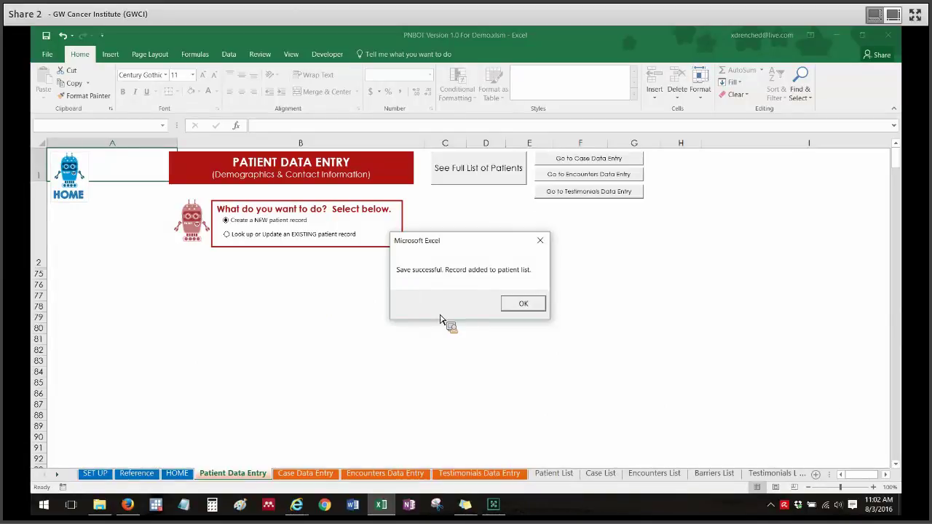
- Acknowledge the Save successful message to reach the new patient's case on Case Data Entry
click(522, 304)
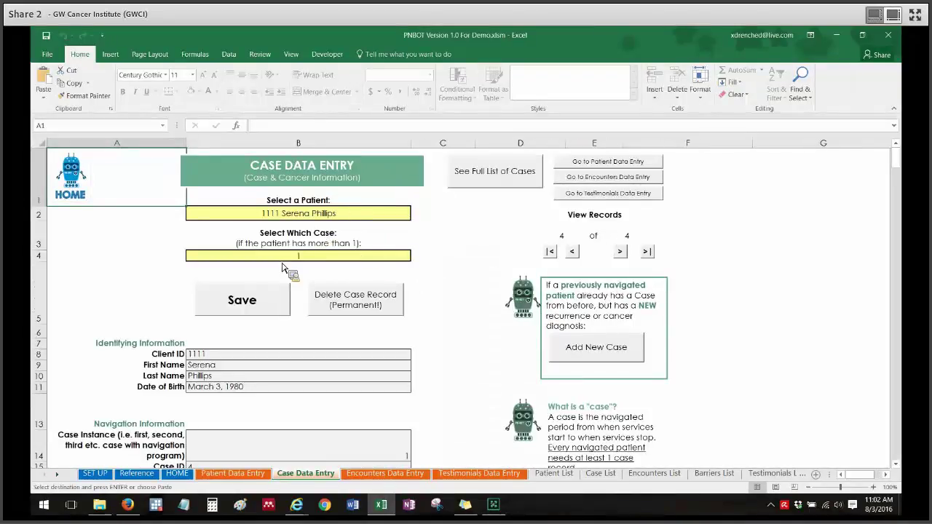
- Save the new patient's case record and review it as case 4 in the Case List
mouse_move(896, 156)
mouse_down()
mouse_move(906, 171)
mouse_move(901, 155)
mouse_up()
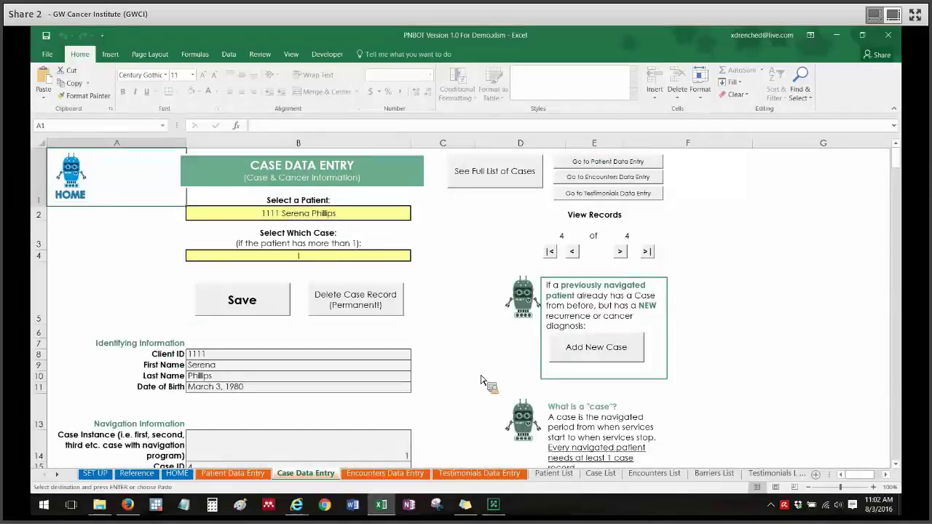
click(253, 305)
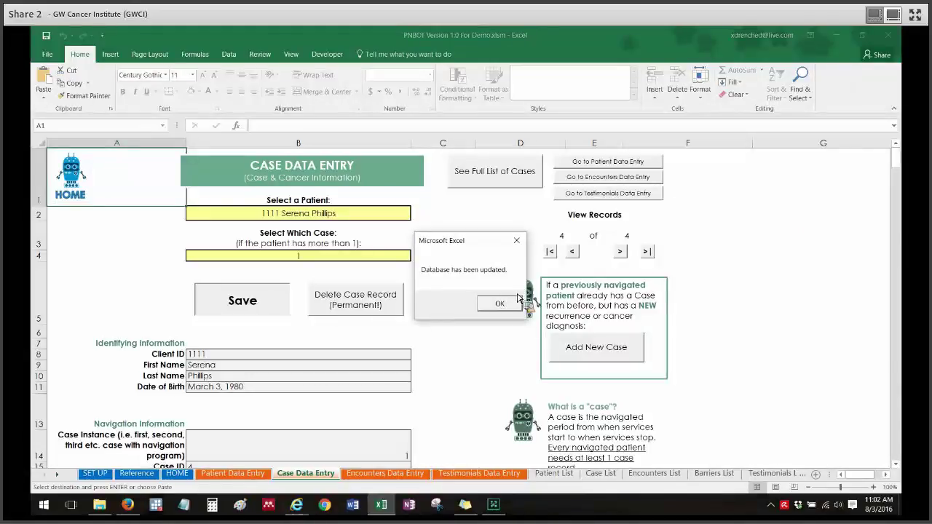
click(499, 305)
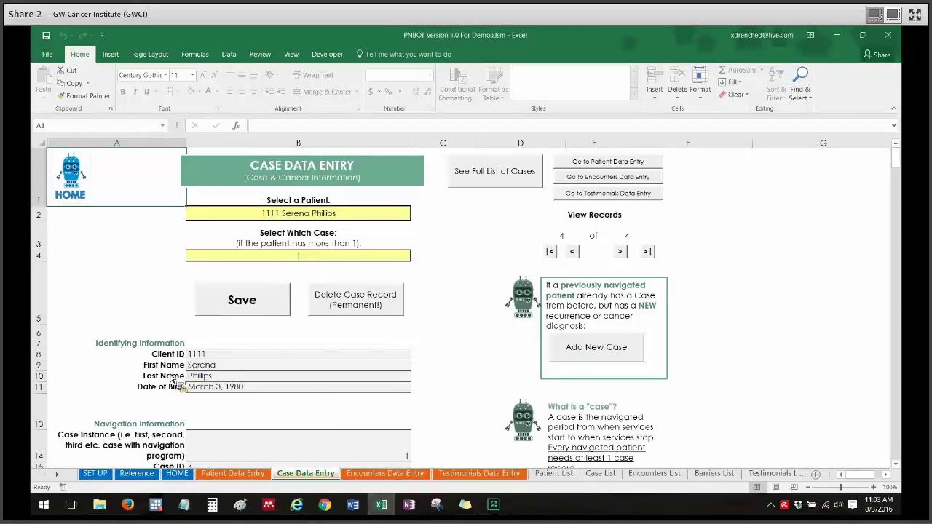
click(504, 182)
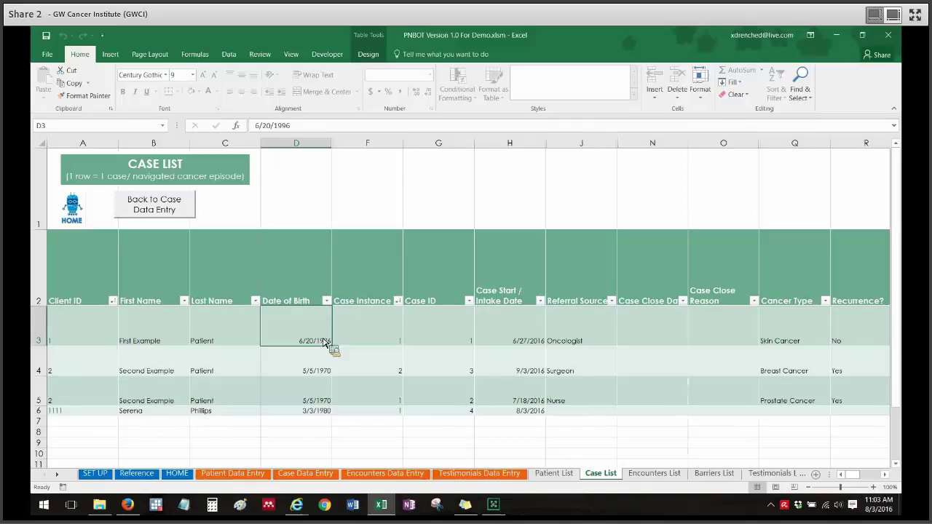
click(240, 473)
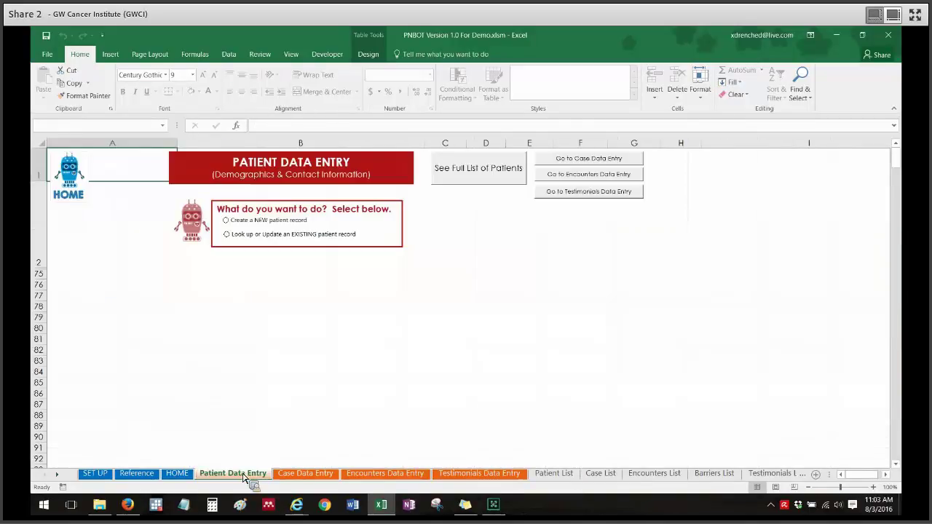
- View the full patient list, toggle both record options, then go back to Case Data Entry
click(473, 185)
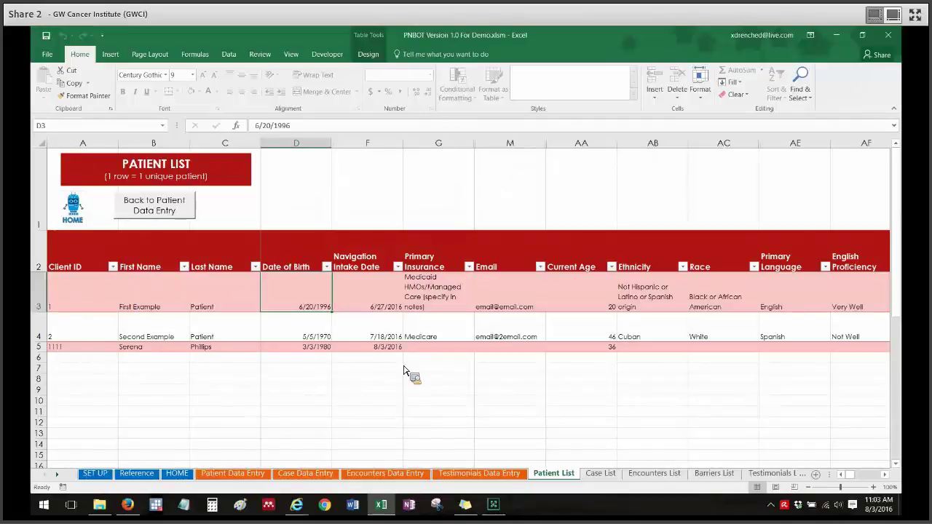
click(149, 210)
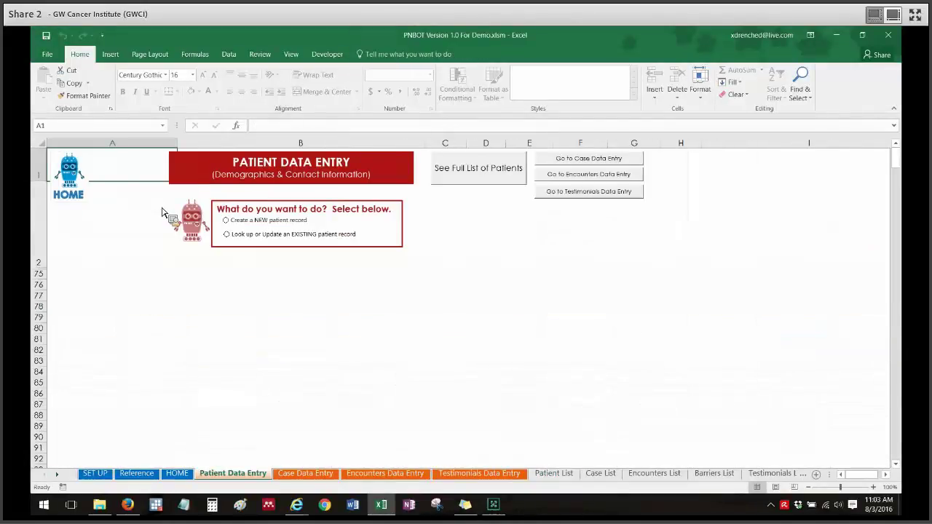
click(275, 228)
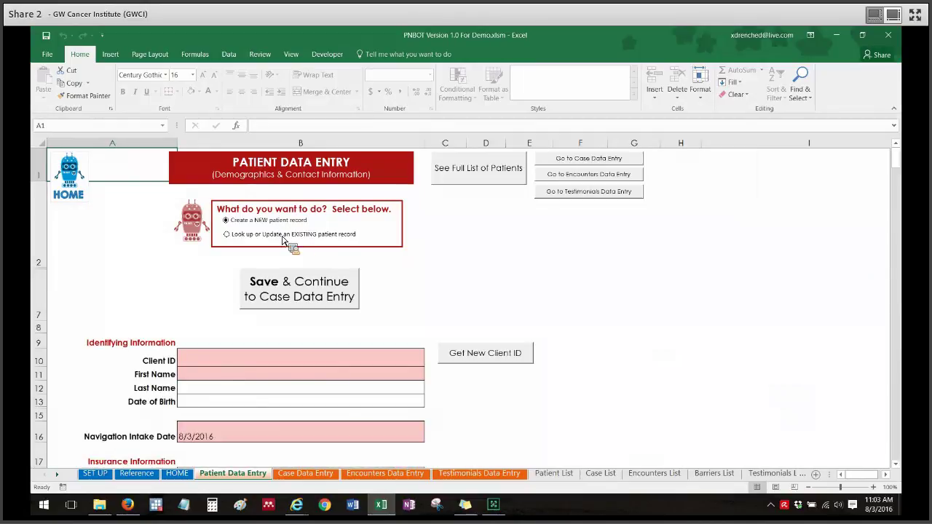
click(290, 236)
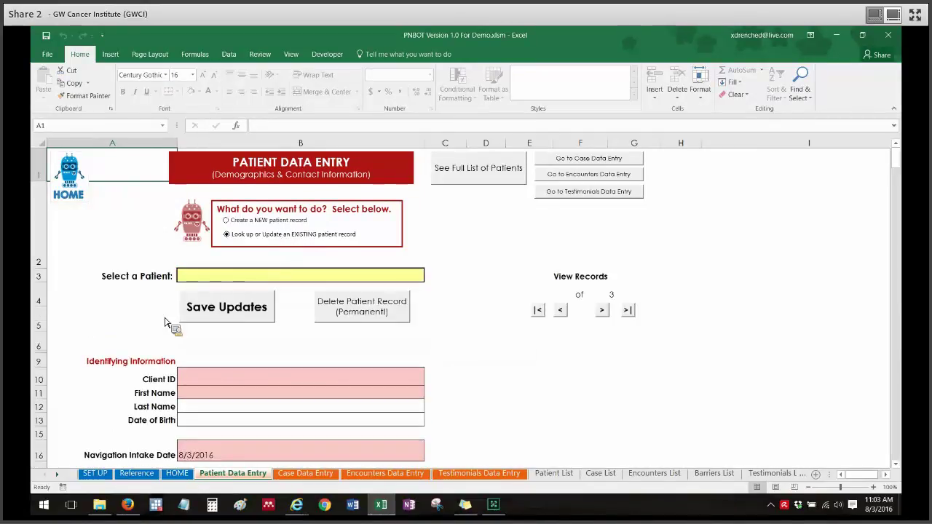
click(320, 475)
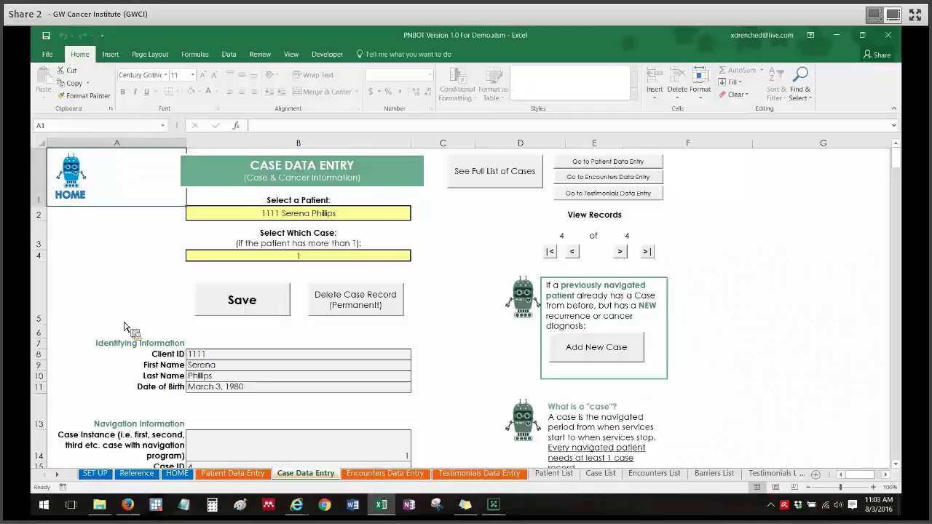
- Save a new 8/3/2016 encounter (Encounter ID 4) for 2 Second Example Patient and view the Encounters List
click(386, 473)
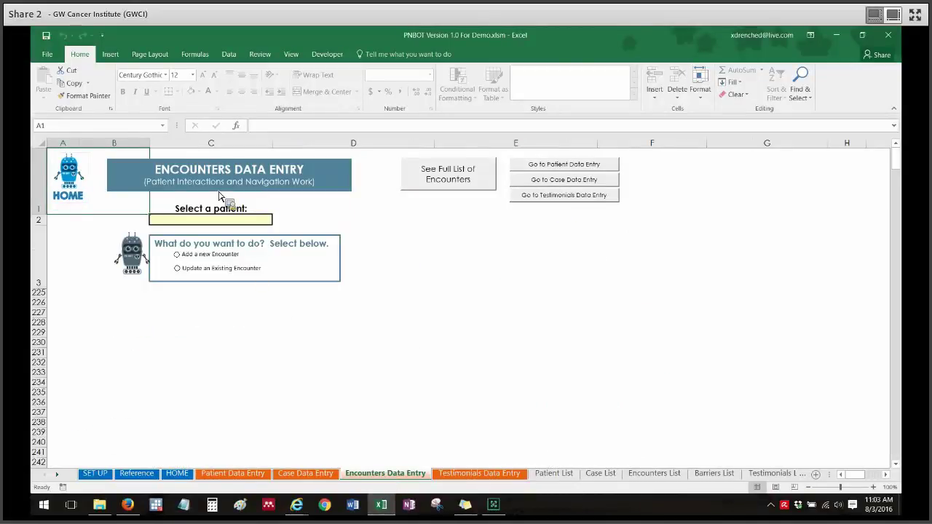
click(219, 227)
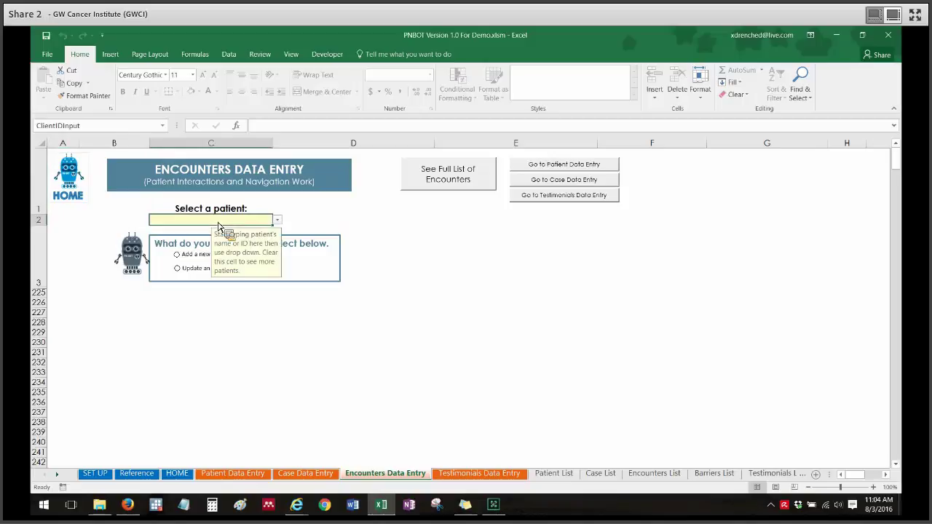
key(alt+Down)
click(203, 244)
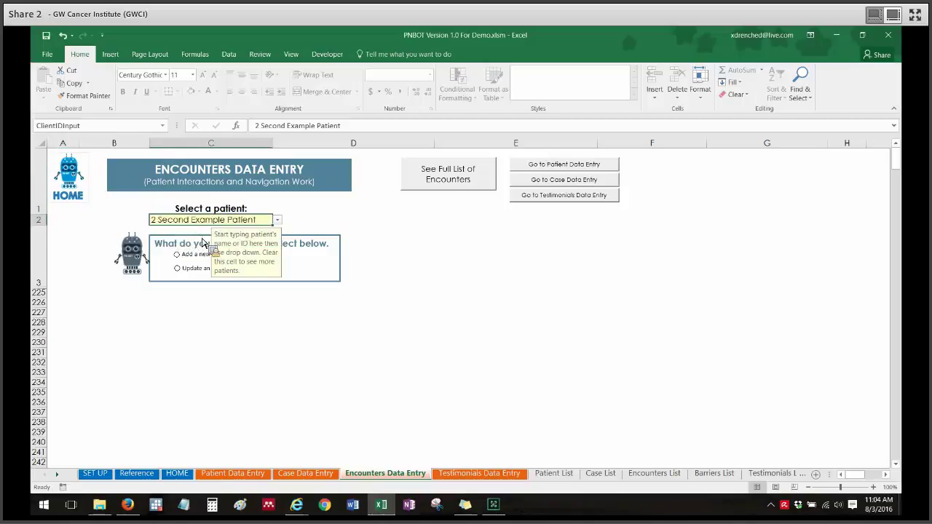
click(455, 269)
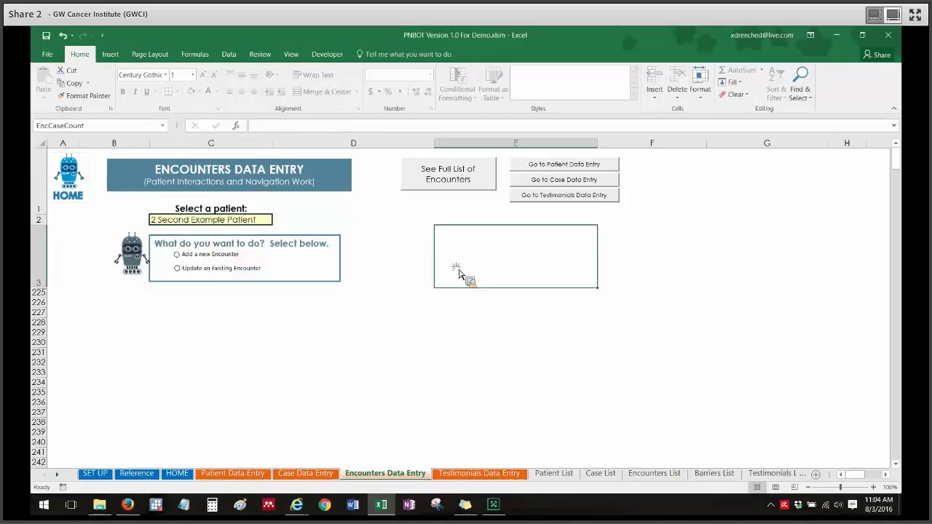
click(177, 254)
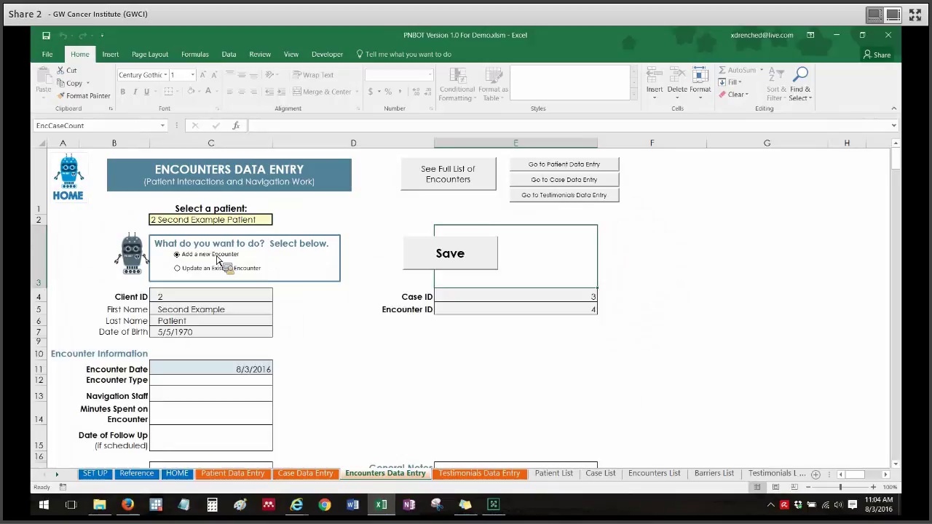
drag(897, 159, 900, 162)
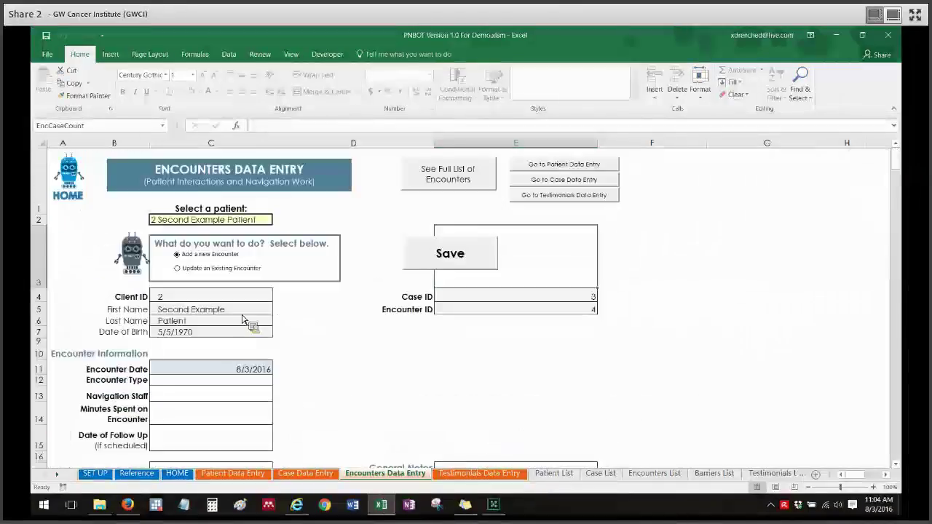
click(461, 268)
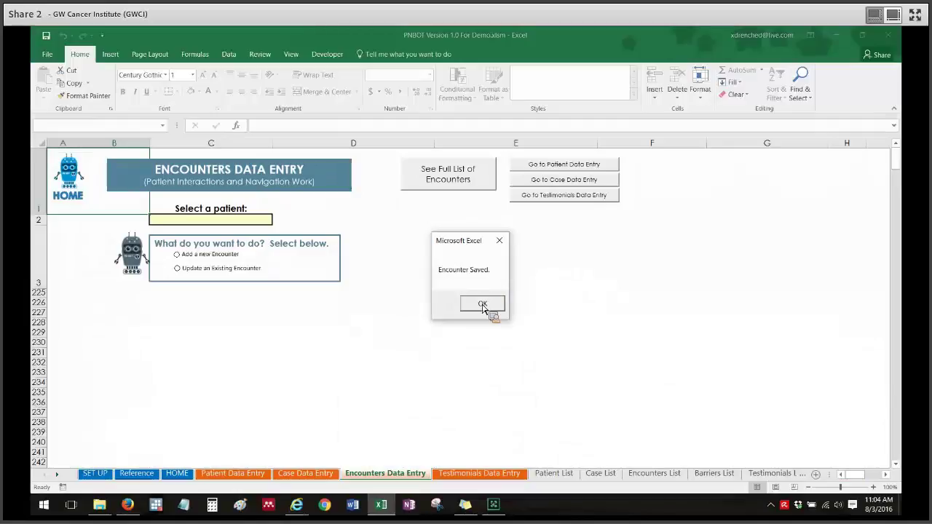
click(482, 304)
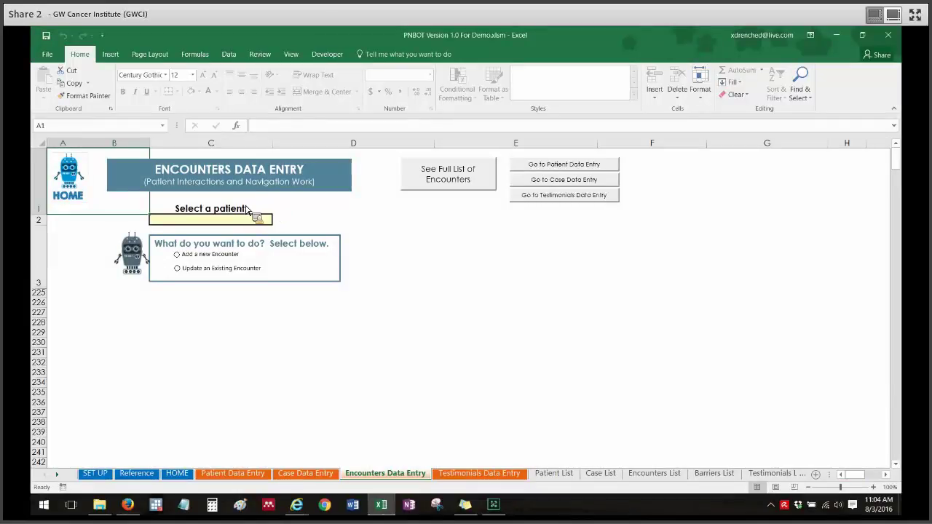
click(487, 182)
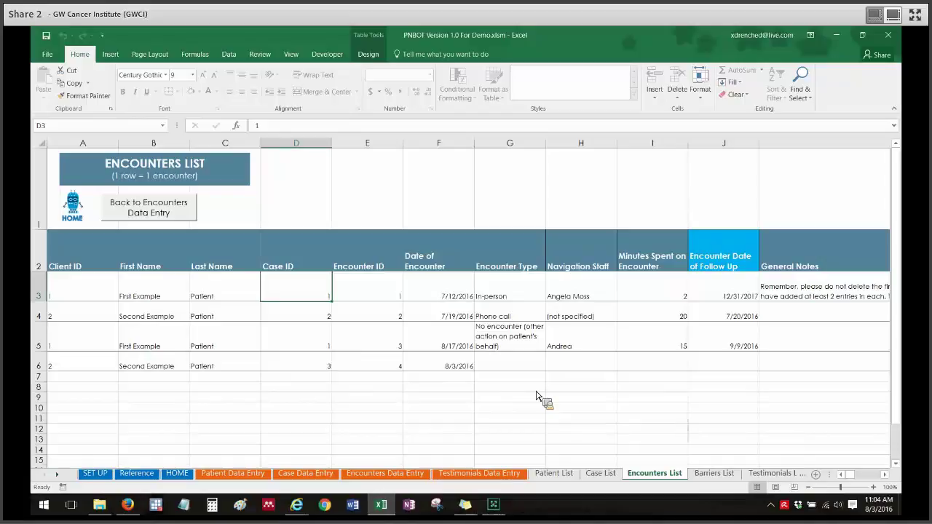
- Leave the Encounters List and return to the Patient Data Entry sheet
click(256, 480)
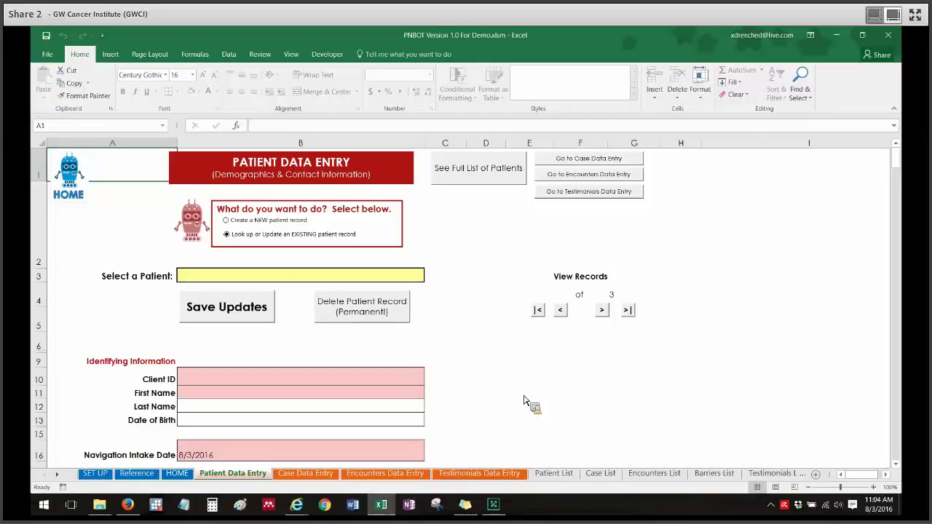
- Start Encounter ID 5, dated 8/3/2016, for the newly added patient on Encounters Data Entry
click(396, 474)
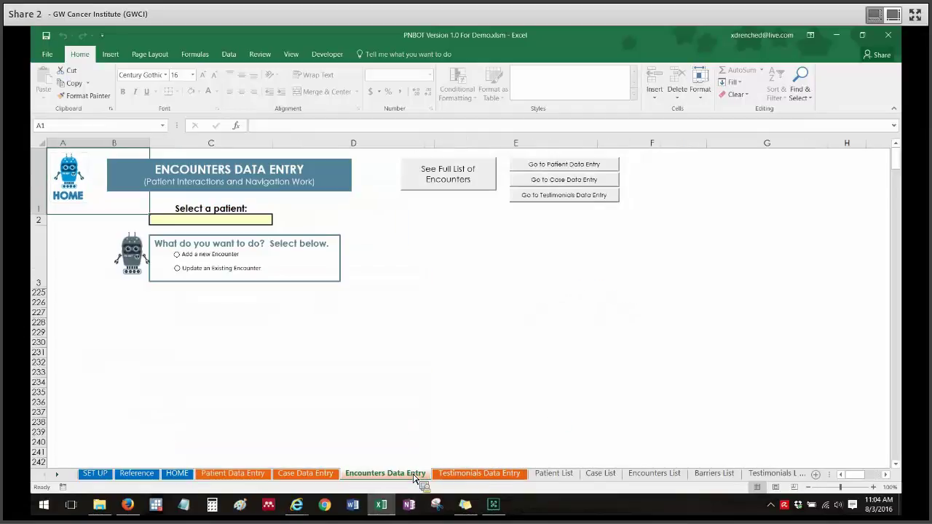
click(225, 223)
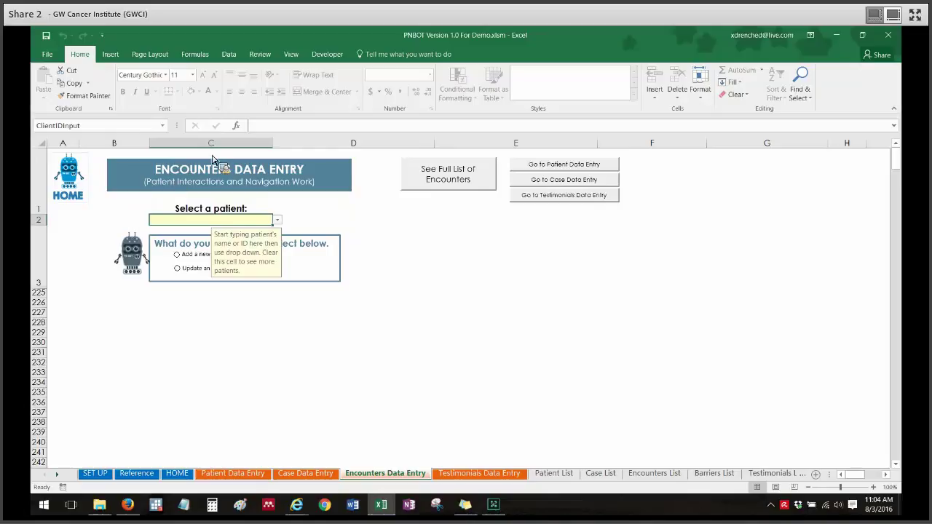
key(alt+Down)
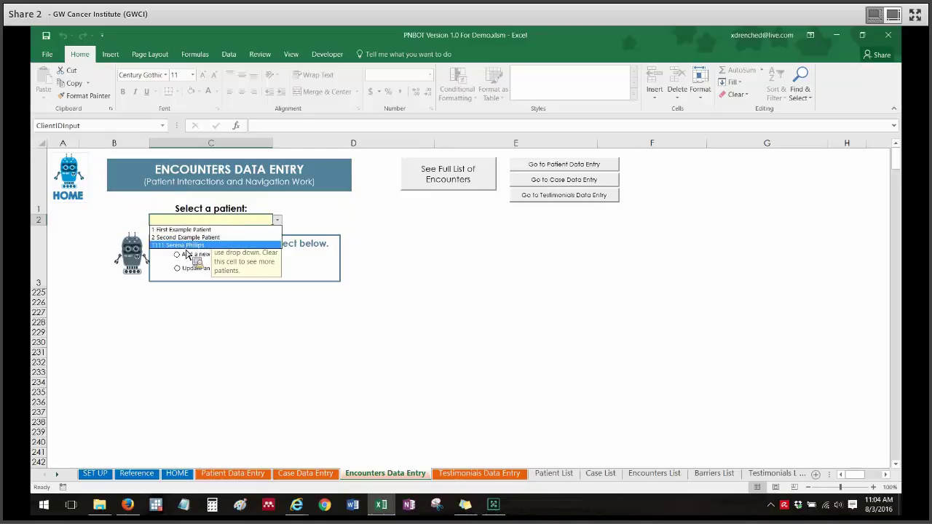
click(186, 245)
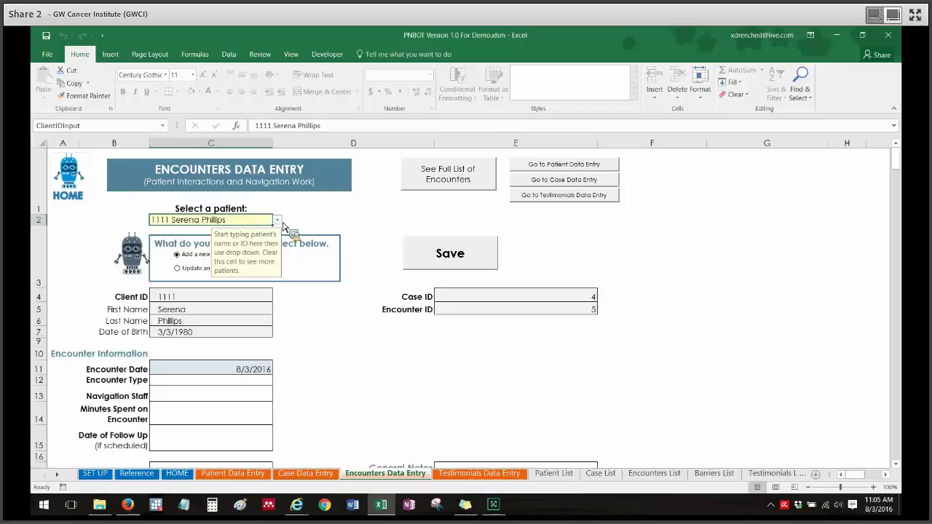
drag(898, 162, 906, 188)
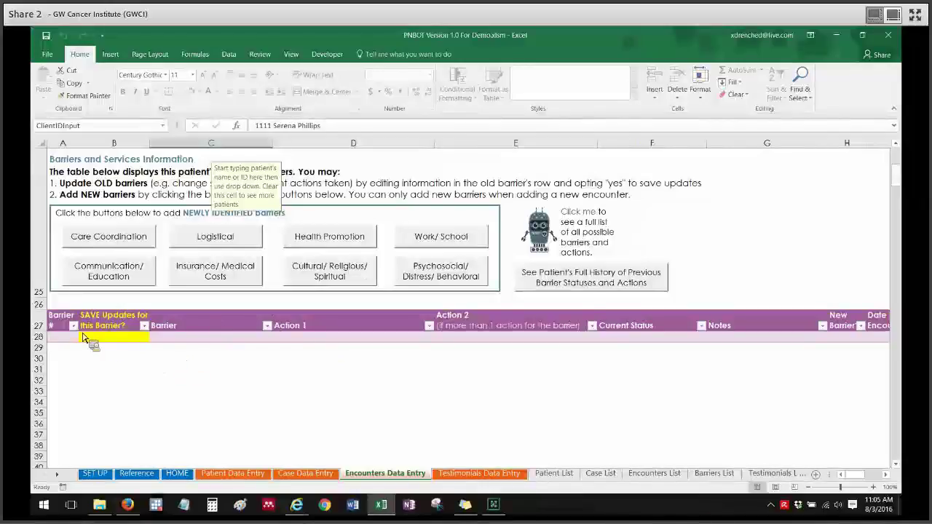
- Scroll to the empty barriers table and open the Care Coordination Barriers checklist
mouse_move(901, 181)
mouse_down()
mouse_move(900, 163)
mouse_move(905, 181)
mouse_up()
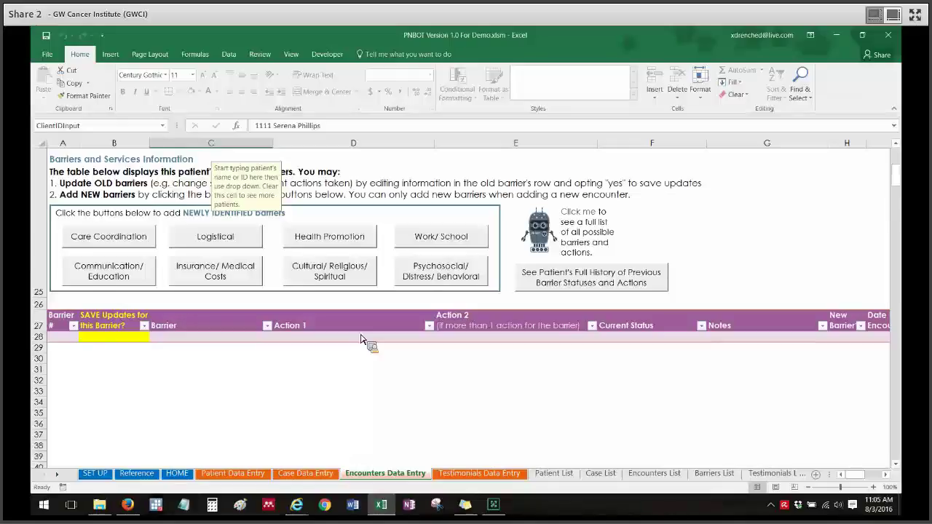
click(357, 425)
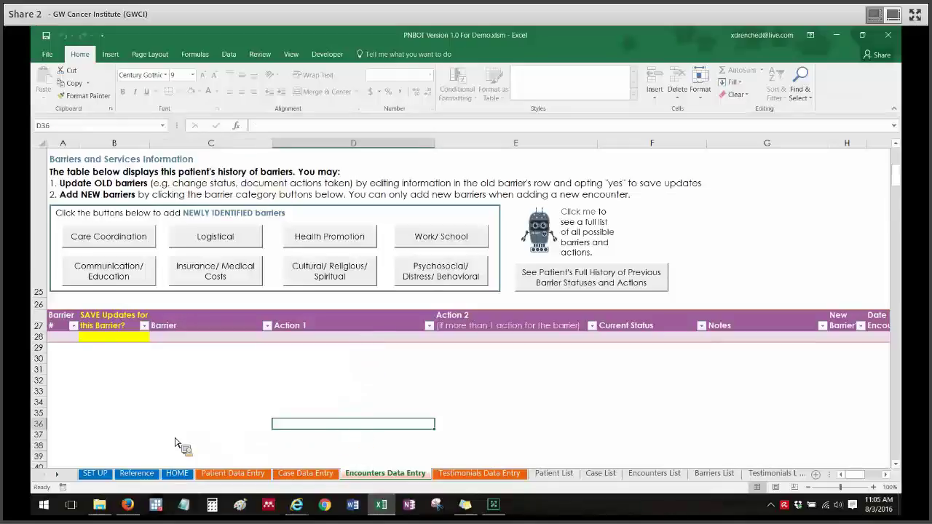
click(121, 245)
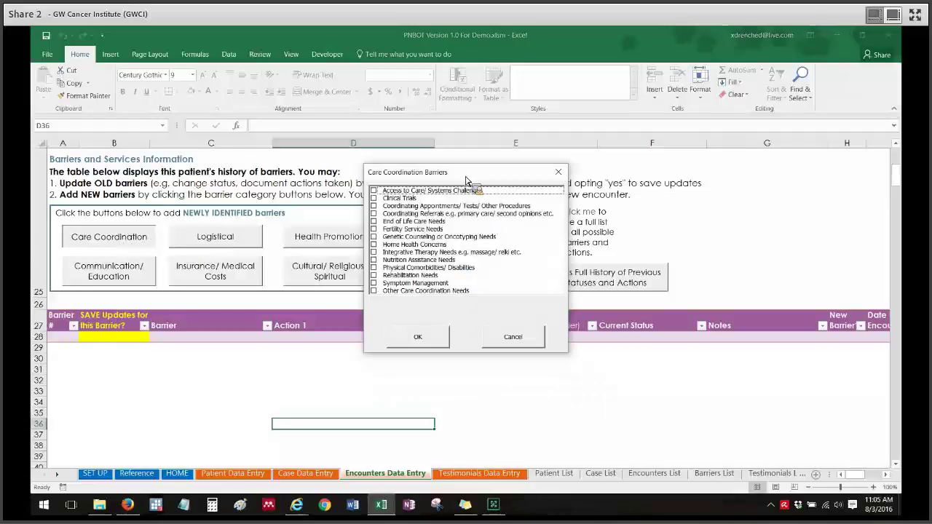
- Add End of Life Care Needs from the Care Coordination barriers as a new barrier in row 28
click(398, 195)
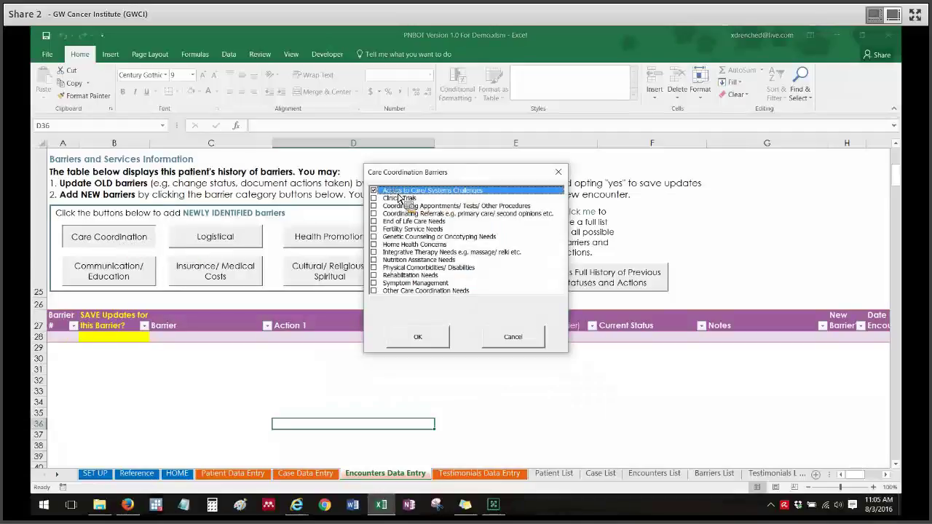
click(398, 193)
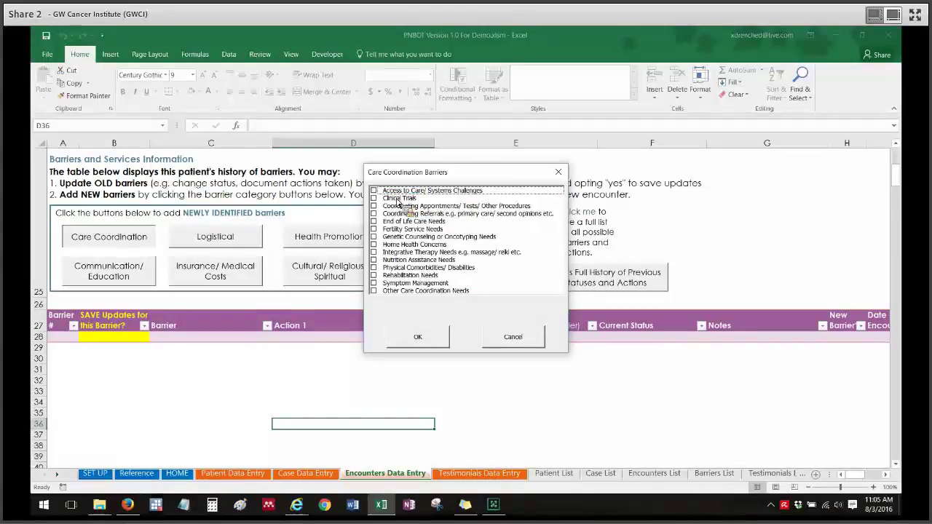
click(400, 221)
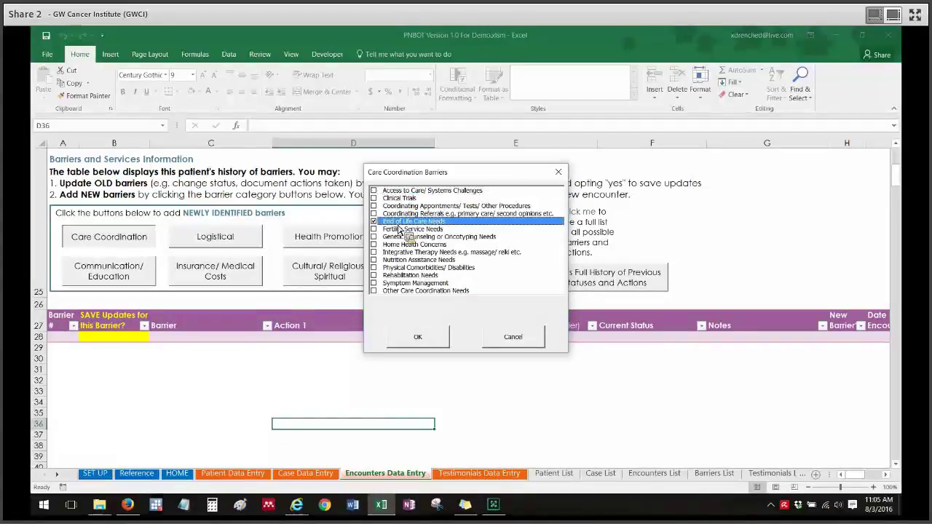
click(441, 341)
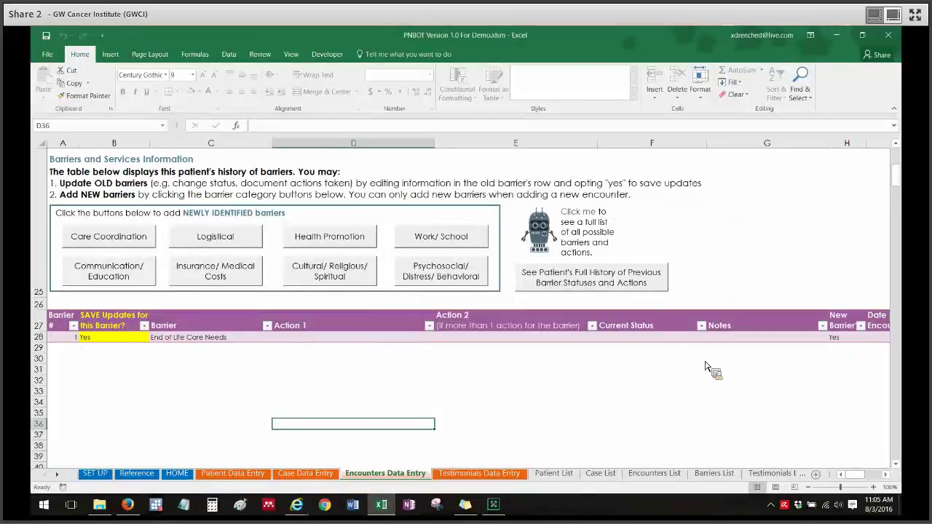
click(96, 340)
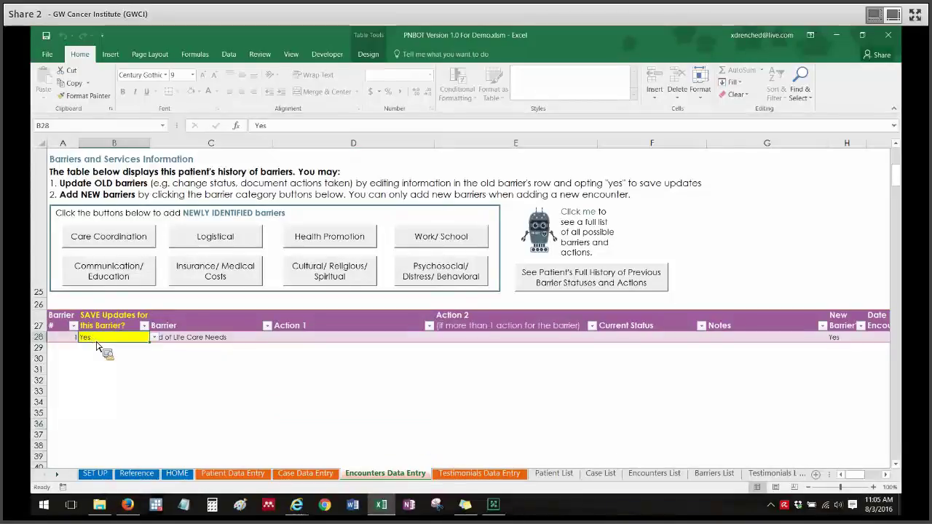
key(alt+Down)
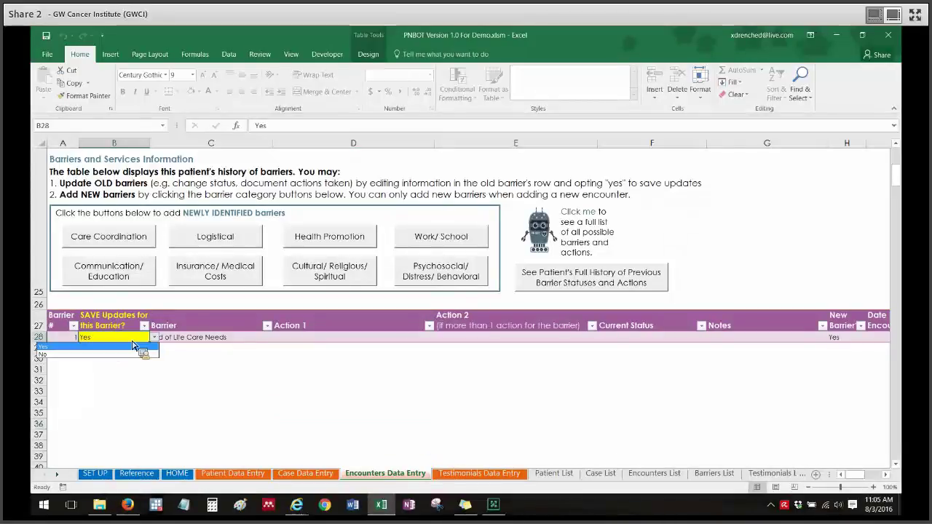
click(134, 346)
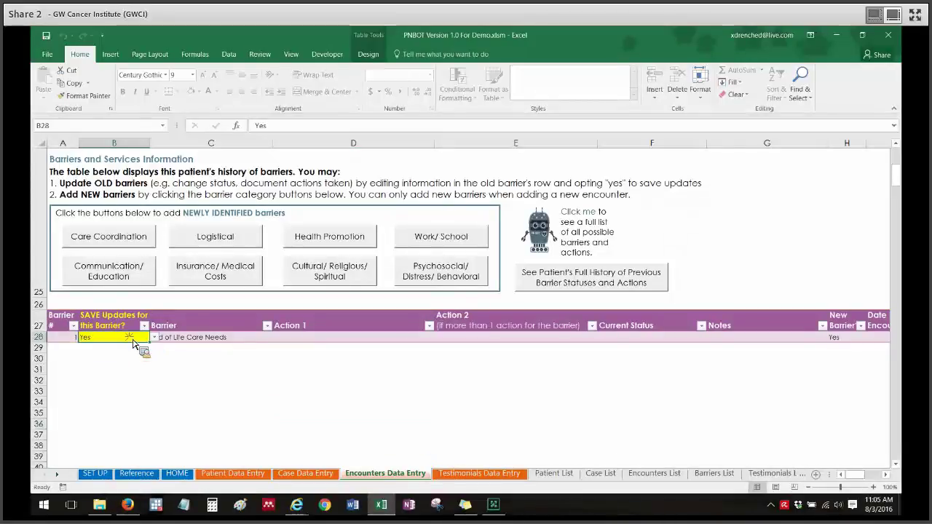
click(140, 372)
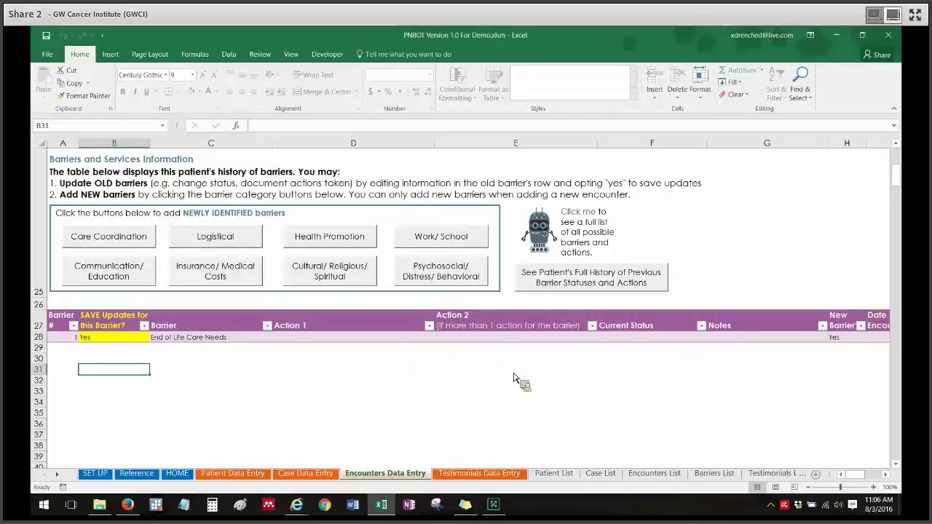
click(312, 392)
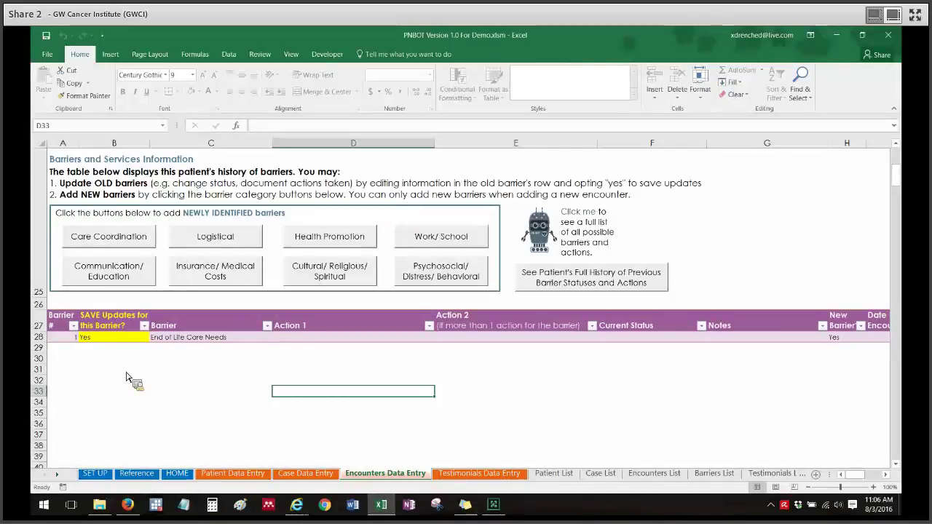
click(322, 337)
- Set both Action 1 and Action 2 of the barrier to Provide Verbal Information
key(alt+Down)
click(332, 364)
click(331, 366)
click(489, 337)
key(alt+Down)
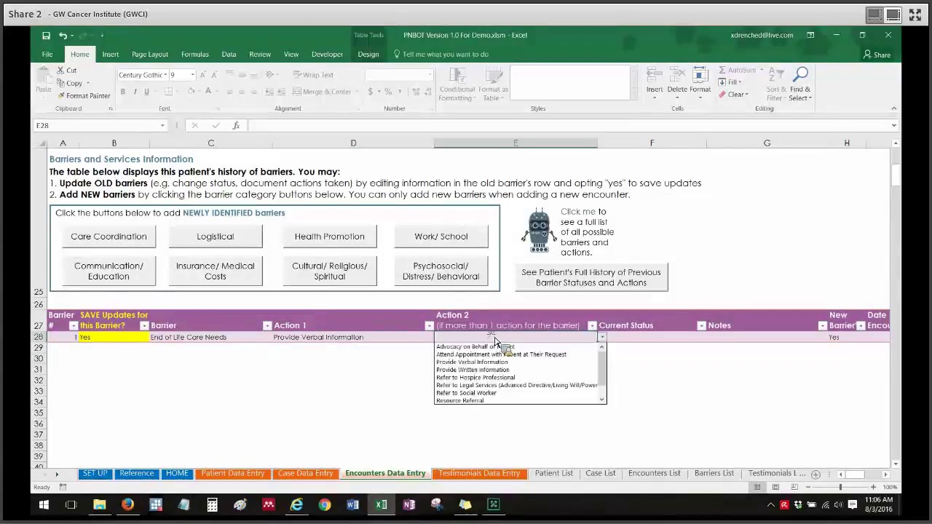
click(491, 363)
- Set status to Removed/Addressed (Short term) - May be a future barrier and note 'Notes on end of life needs'
click(674, 339)
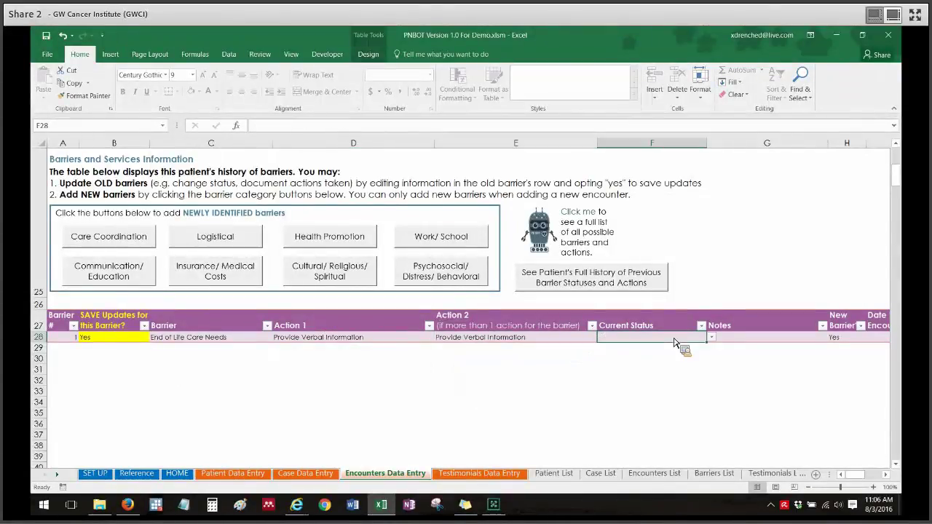
key(alt+Down)
click(668, 356)
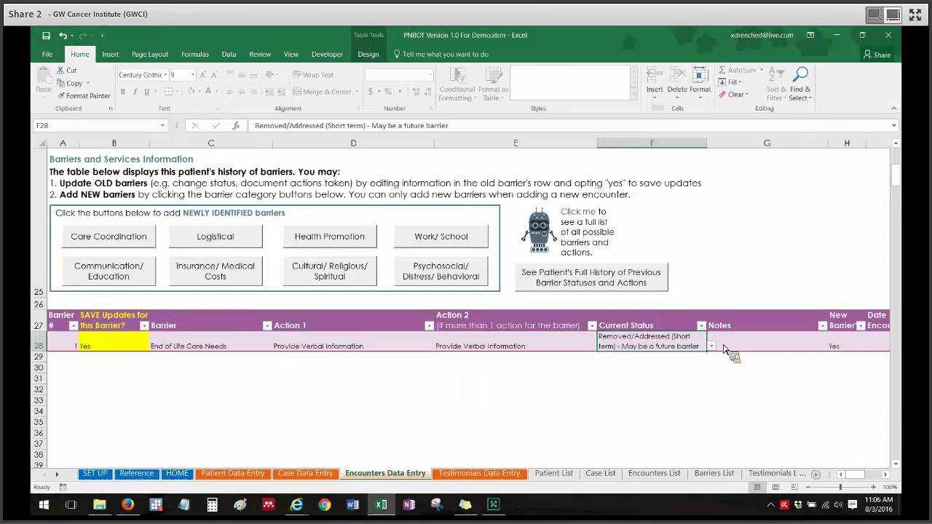
click(758, 349)
text(Notes on end of)
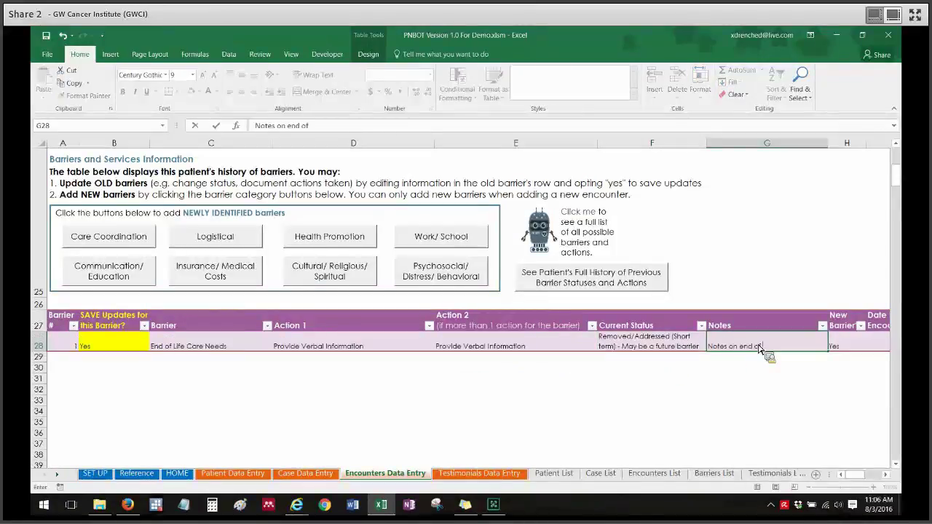
text( life needs)
click(837, 331)
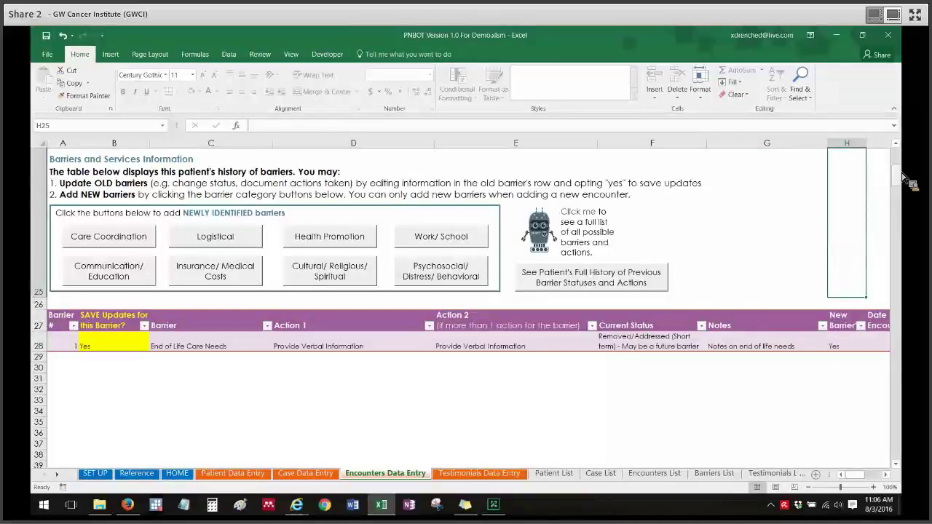
scroll(903, 184, up, 8)
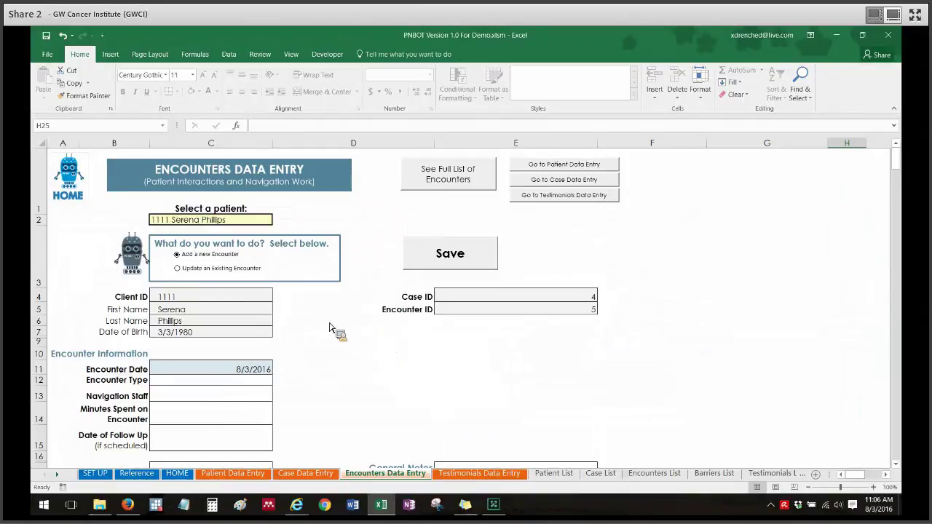
- Save the encounter, acknowledge the Encounter Saved message, and reselect the same patient
click(459, 257)
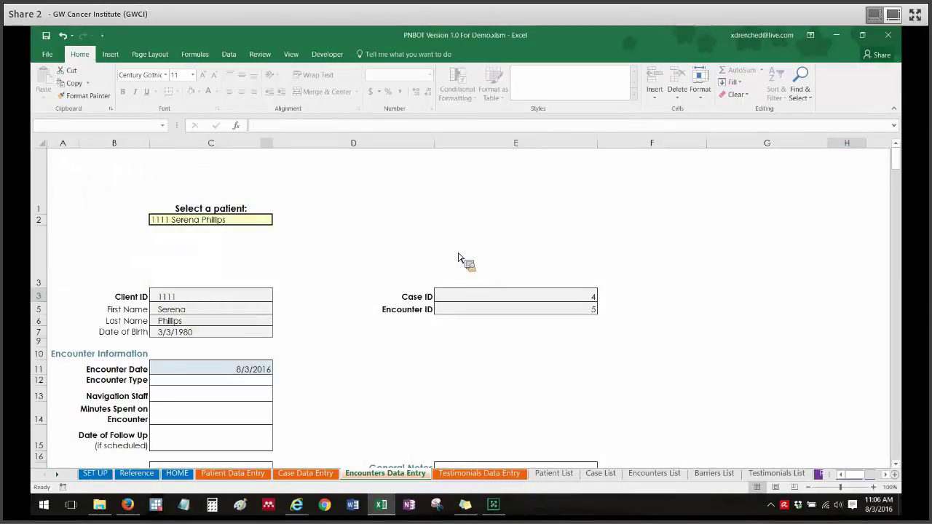
click(481, 309)
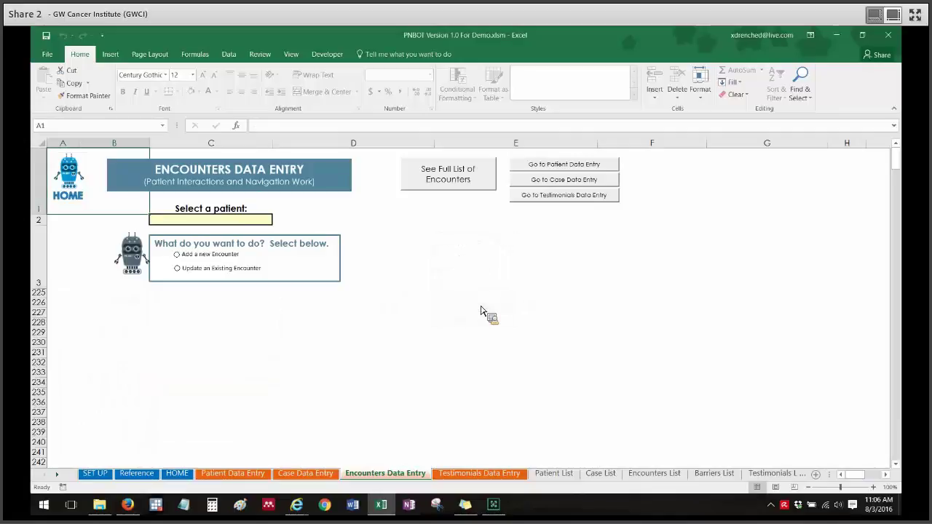
click(233, 220)
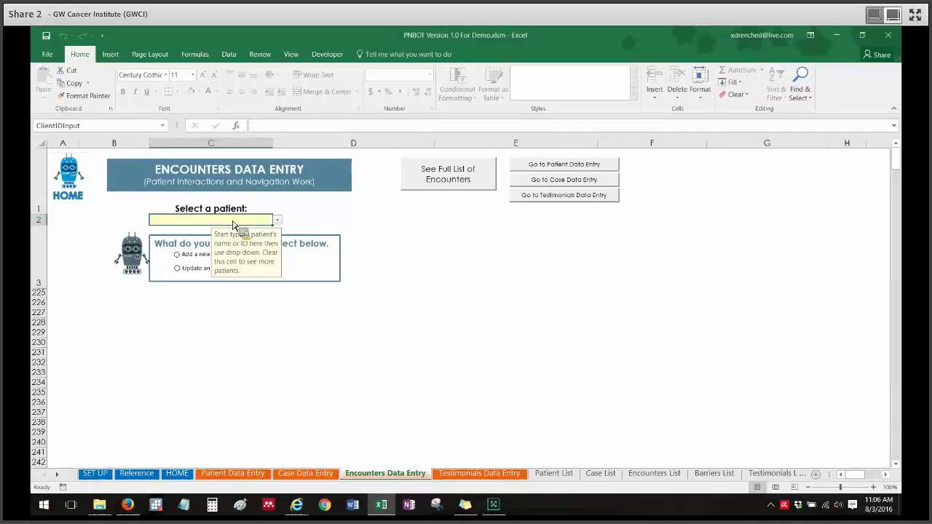
click(186, 245)
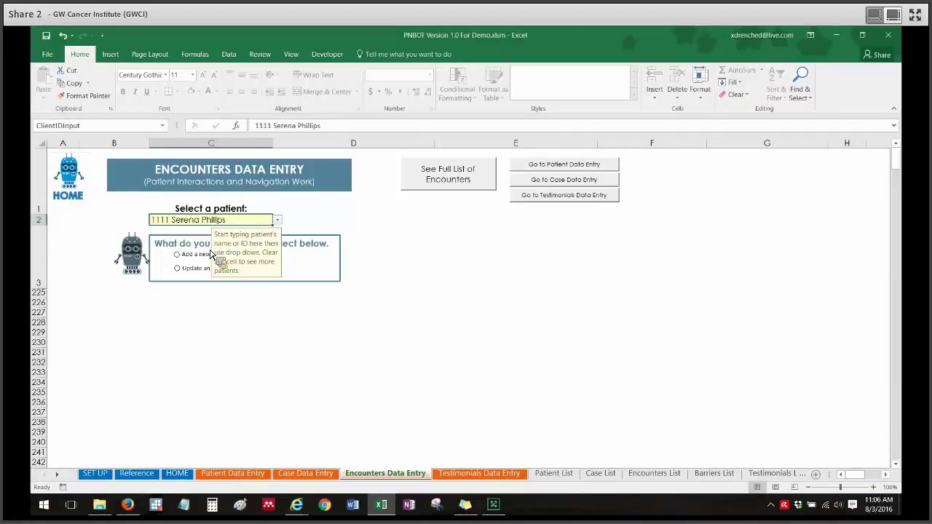
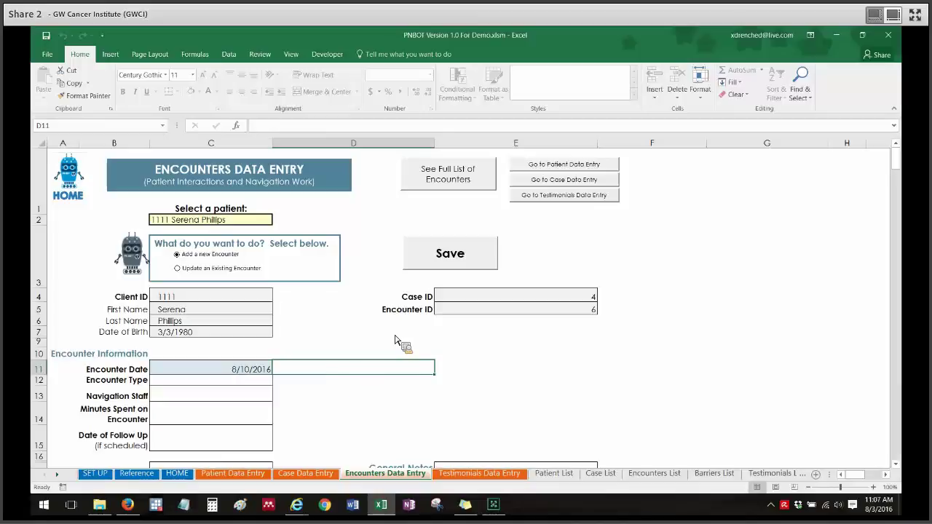
- Scroll down to the Barriers and Services Information table showing End of Life Care Needs
drag(902, 154, 909, 183)
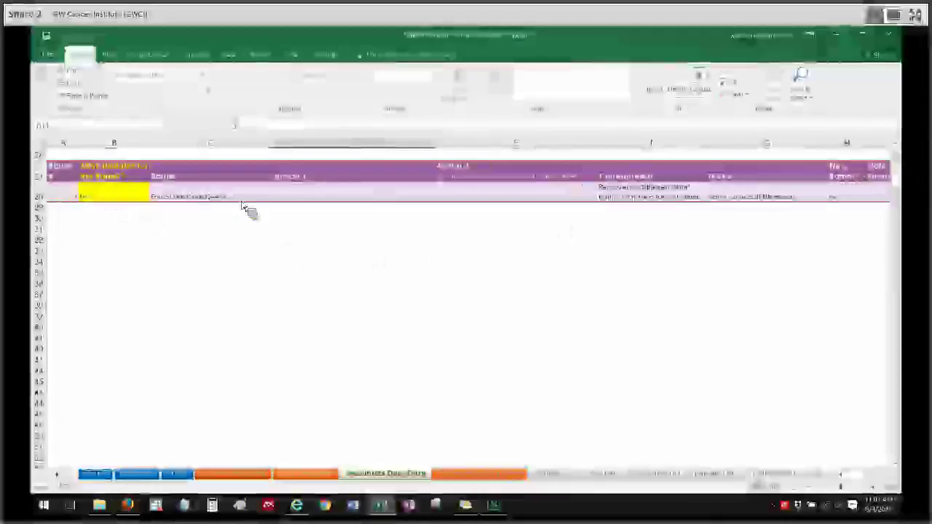
drag(907, 183, 910, 185)
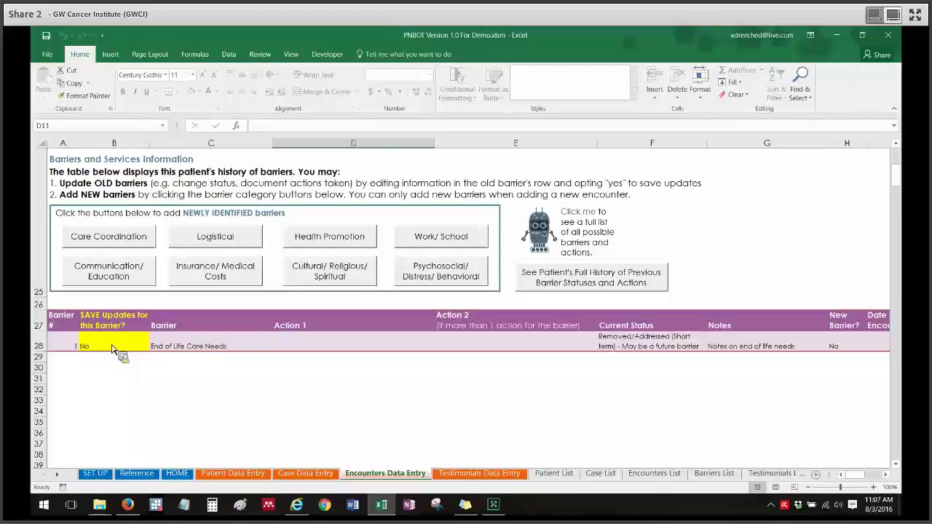
- Add Home Health Concerns as a new barrier from the Care Coordination list
click(132, 239)
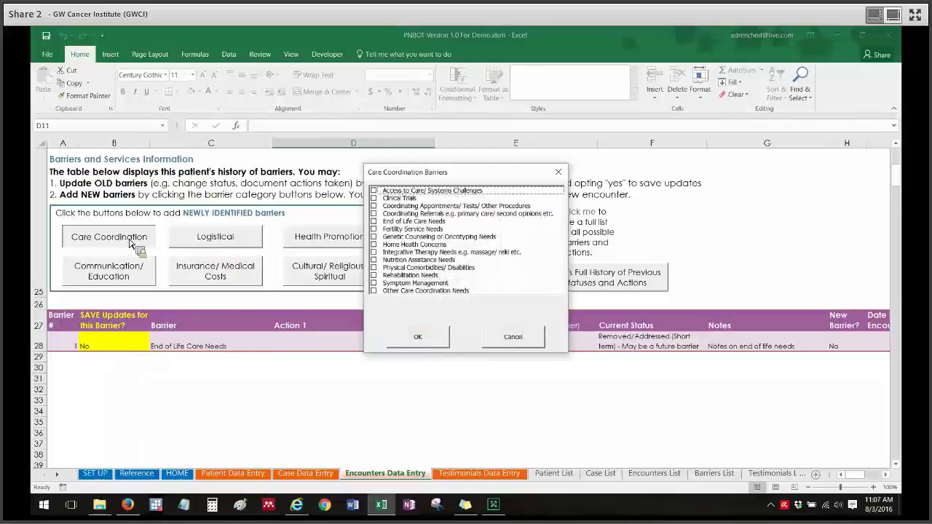
click(444, 245)
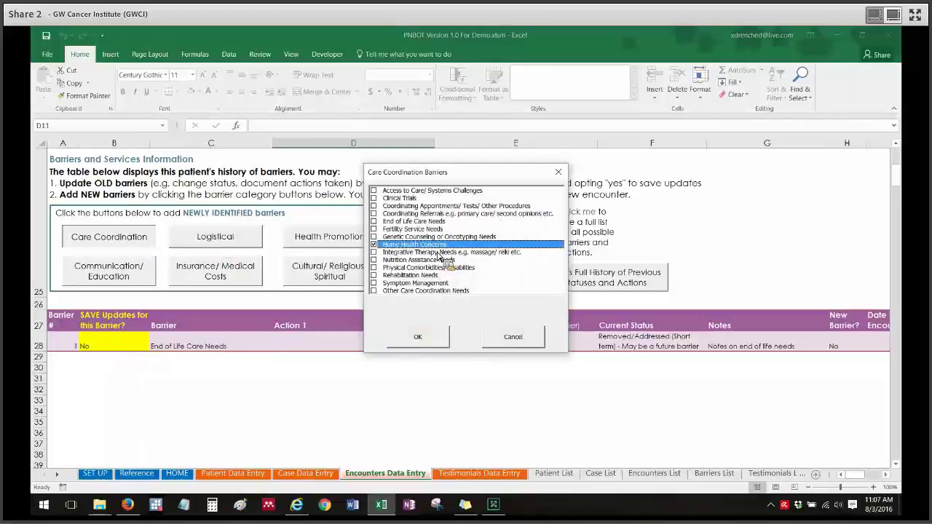
click(418, 342)
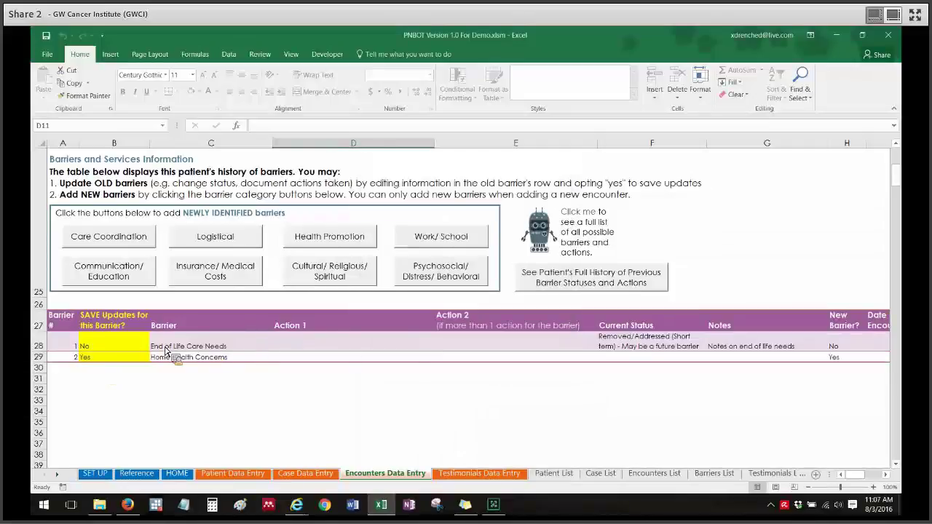
- Select End of Life Care Needs' Save Updates cell and scroll the barrier rows into view
click(125, 346)
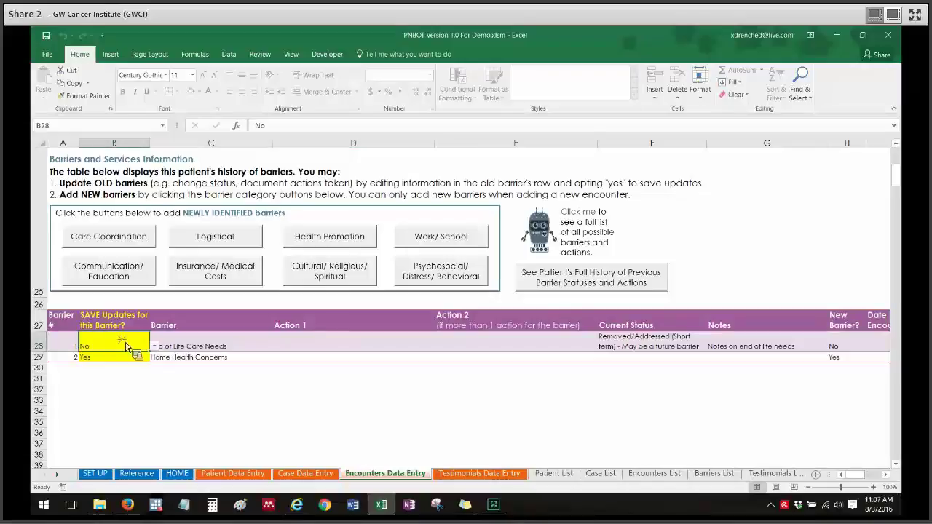
drag(900, 196, 906, 175)
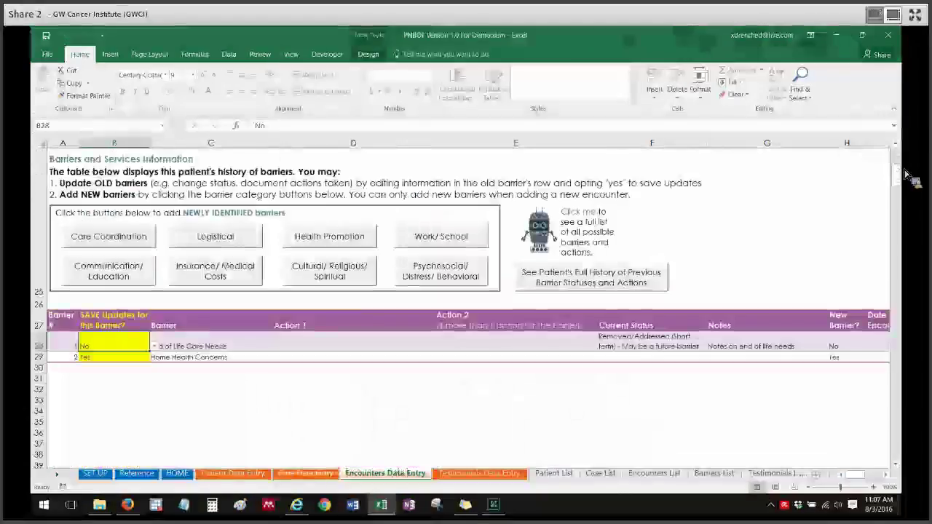
click(231, 412)
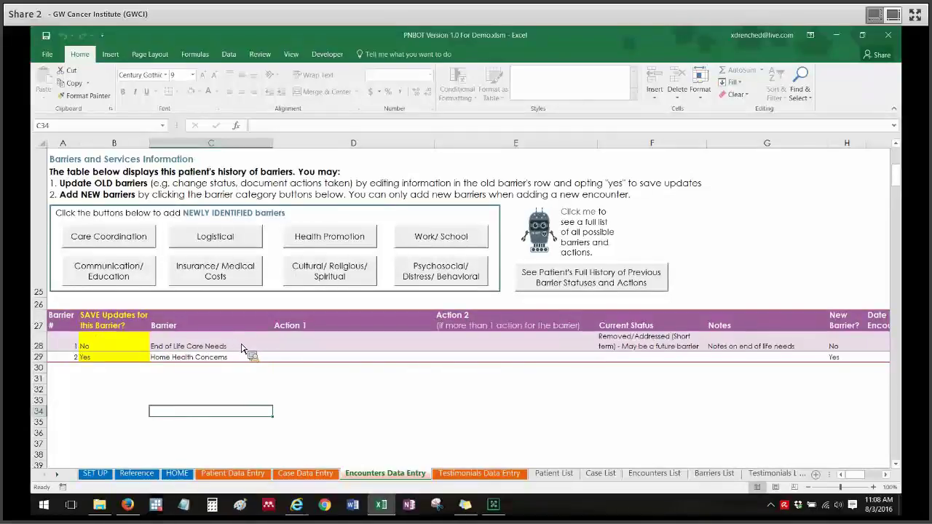
- Set End of Life Care Needs to Refer to Hospice Professional, status Removed/Addressed (Long term)
click(332, 336)
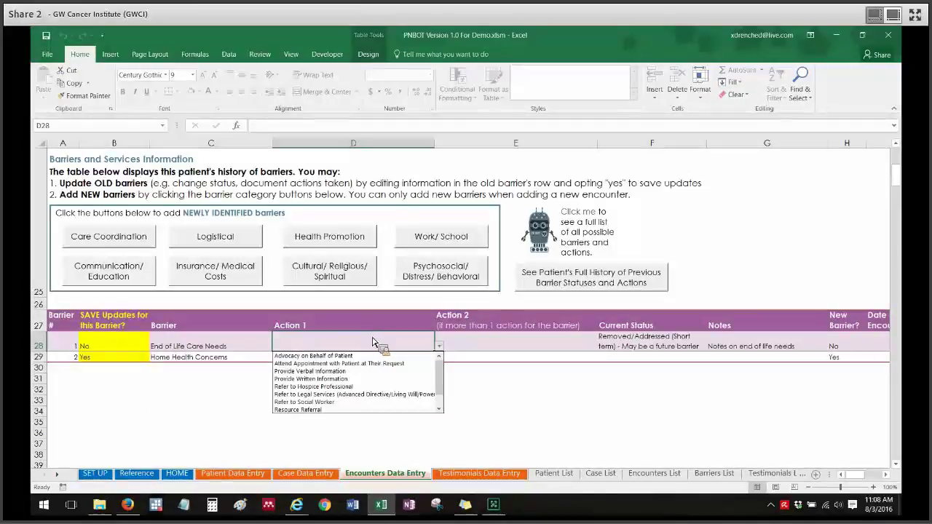
click(347, 391)
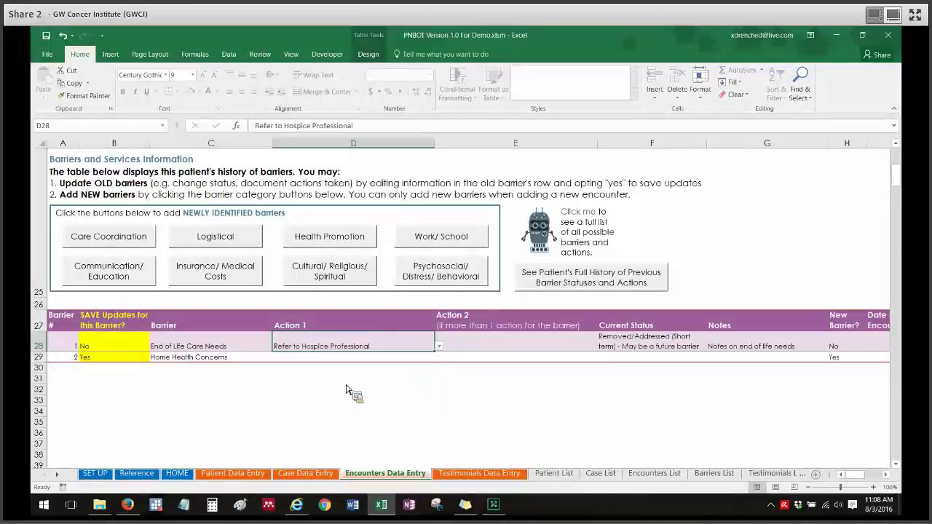
click(621, 345)
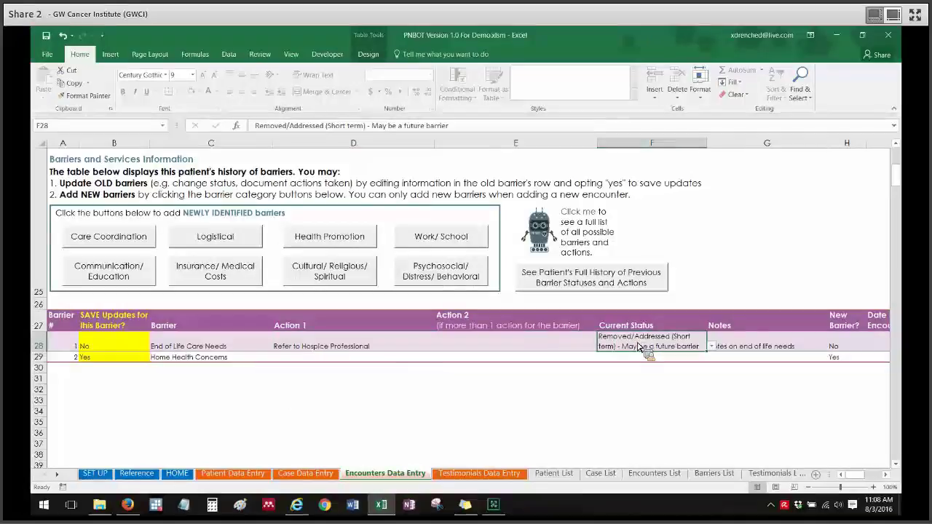
key(alt+Down)
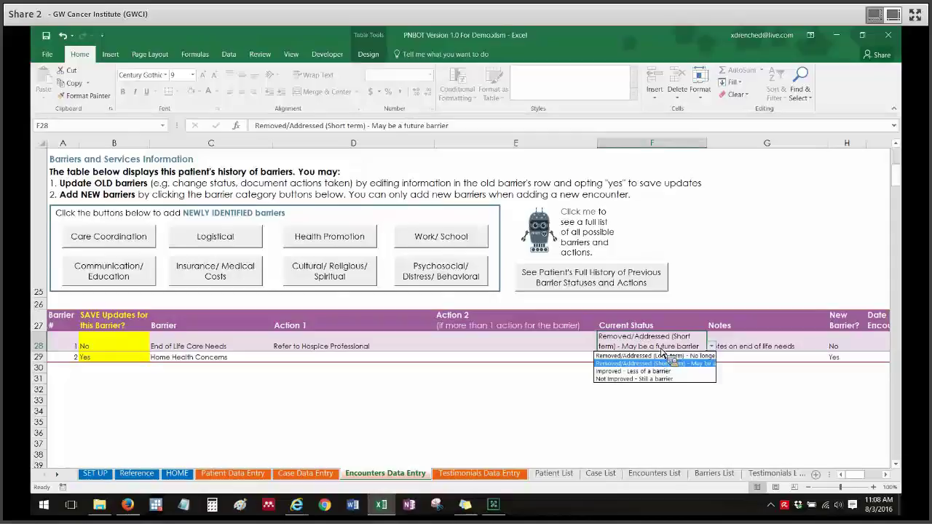
click(654, 356)
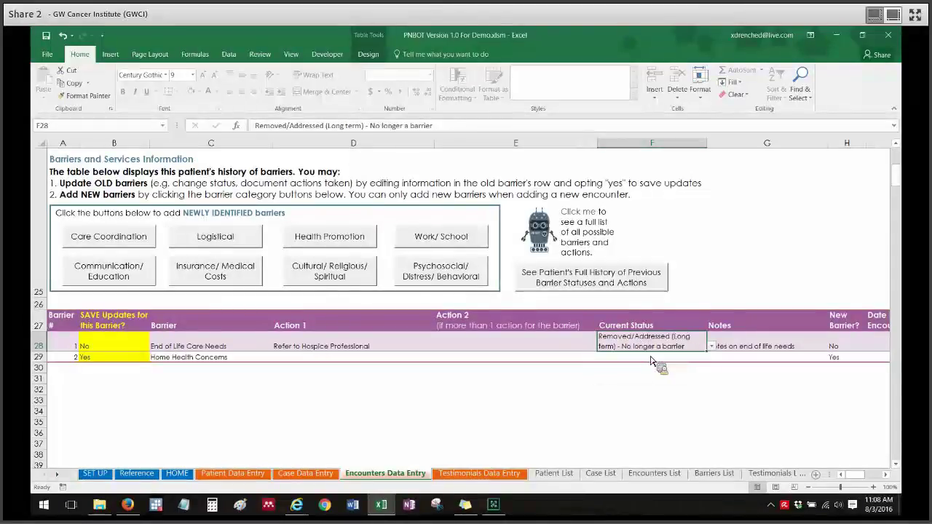
click(704, 351)
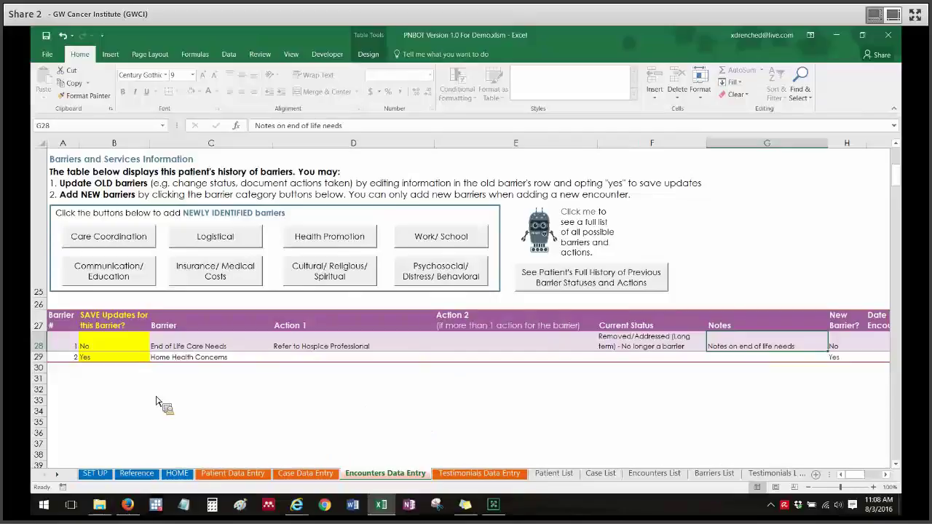
- Set End of Life Care Needs' Save Updates to Yes and scroll to the top
click(116, 347)
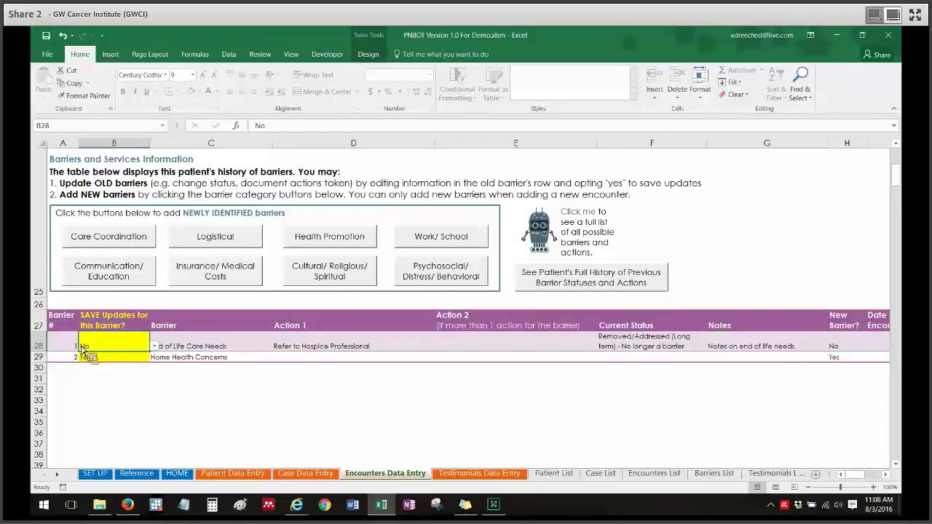
click(148, 347)
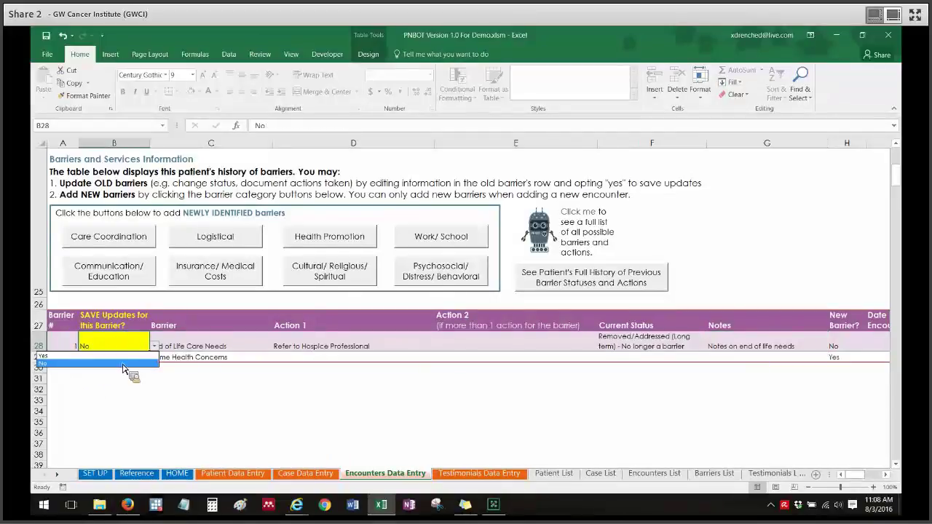
click(131, 355)
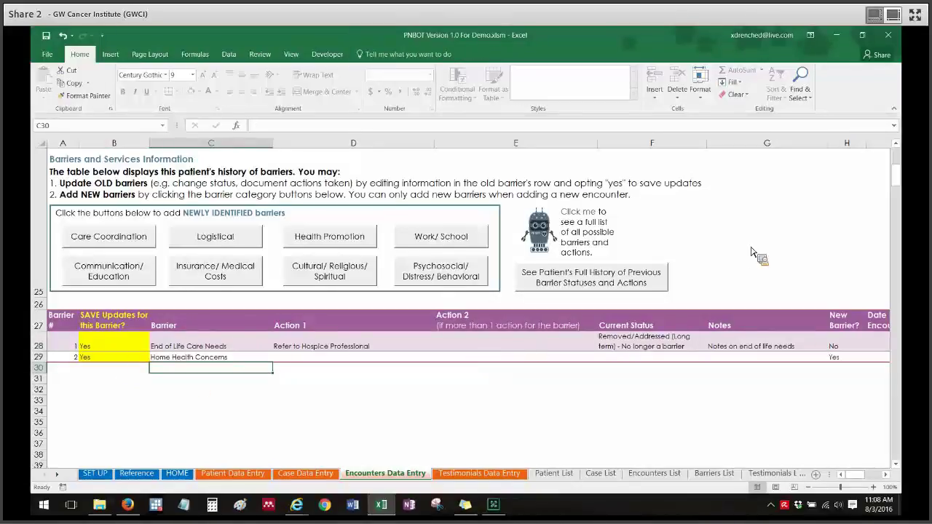
drag(907, 192, 906, 159)
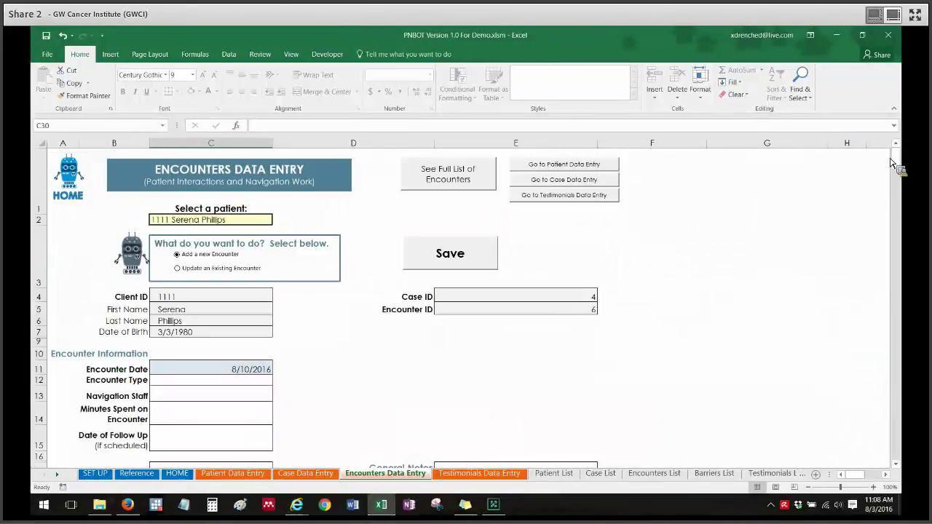
- Save the encounter, dismiss the 'Encounter Saved.' message, and view the Barriers List sheet
click(443, 263)
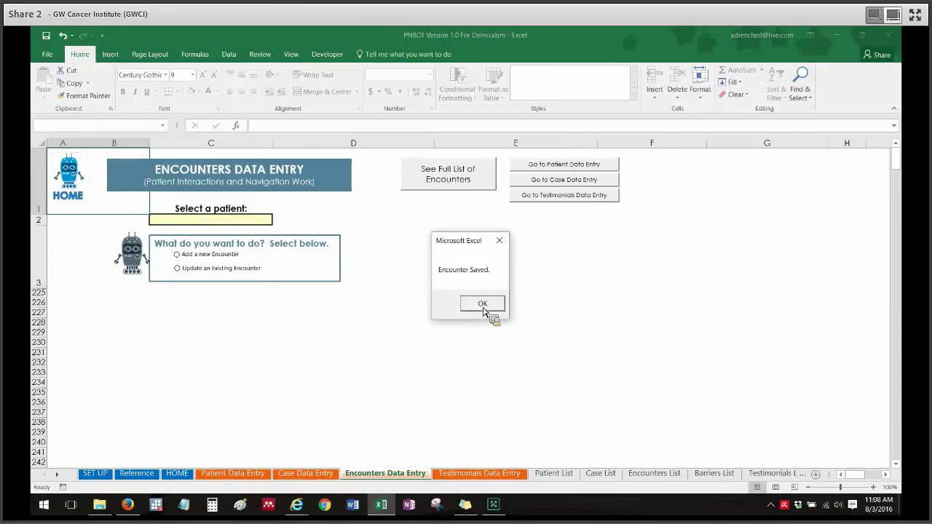
click(483, 304)
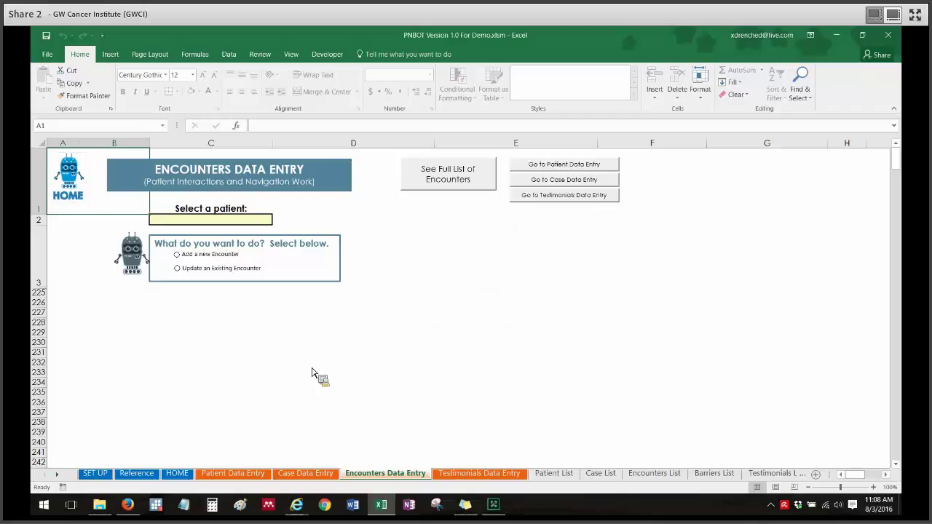
click(712, 473)
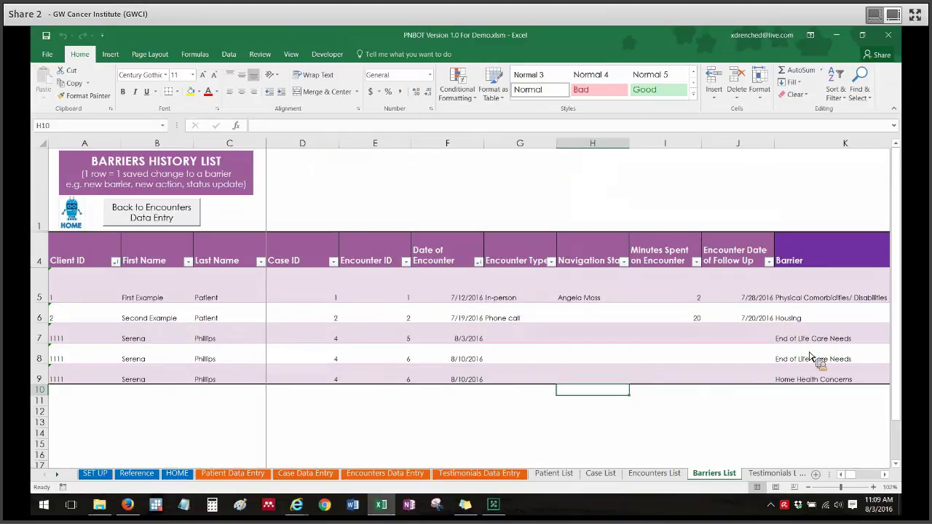
click(50, 339)
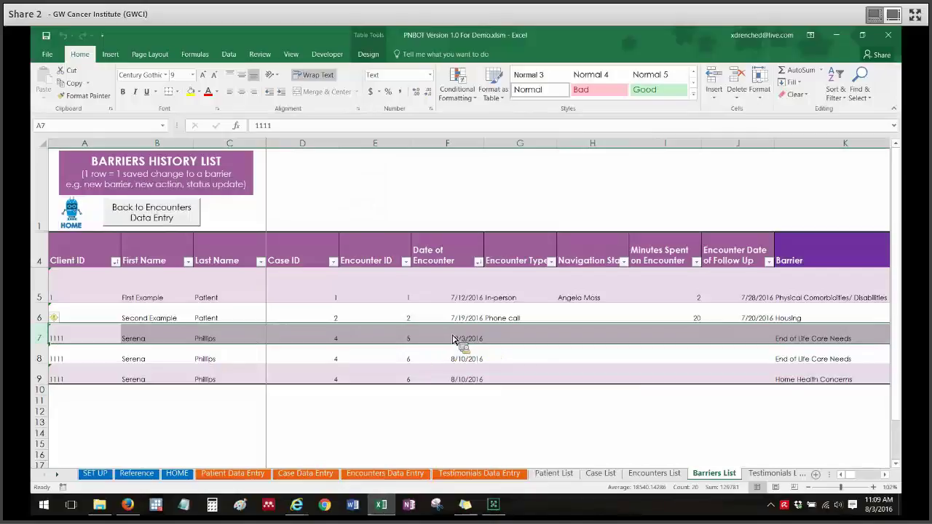
click(817, 336)
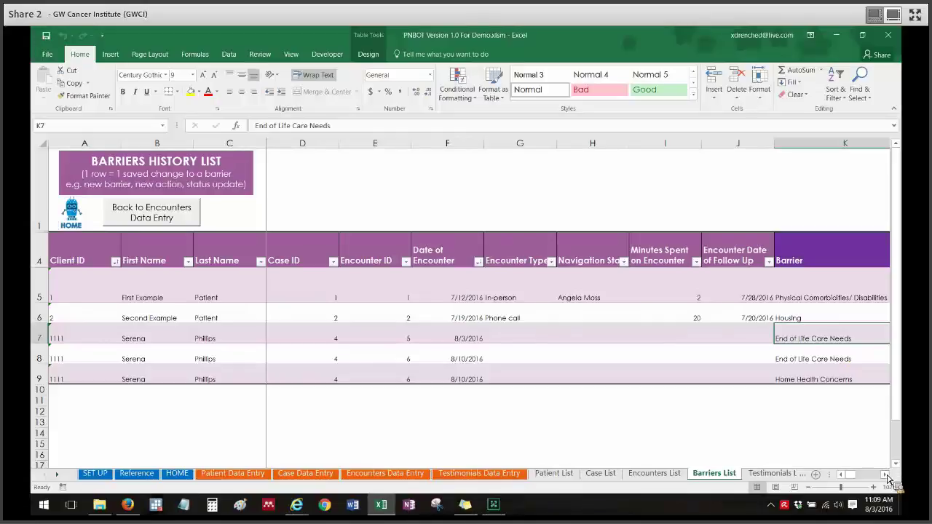
click(440, 445)
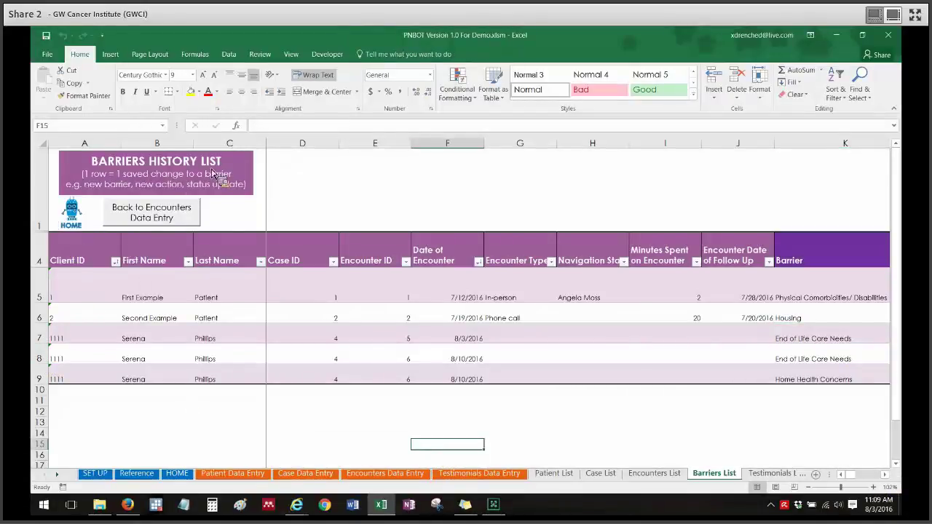
drag(39, 360, 40, 378)
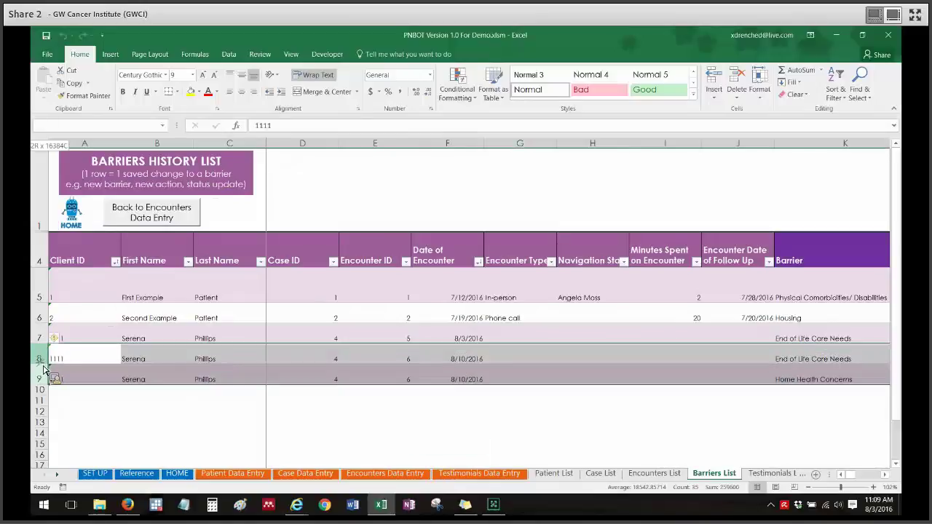
click(388, 411)
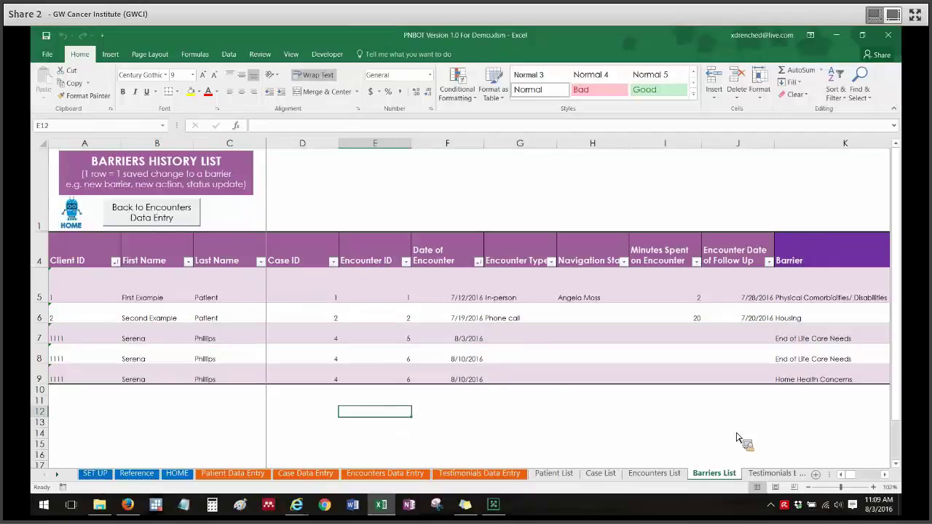
scroll(894, 483, right, 5)
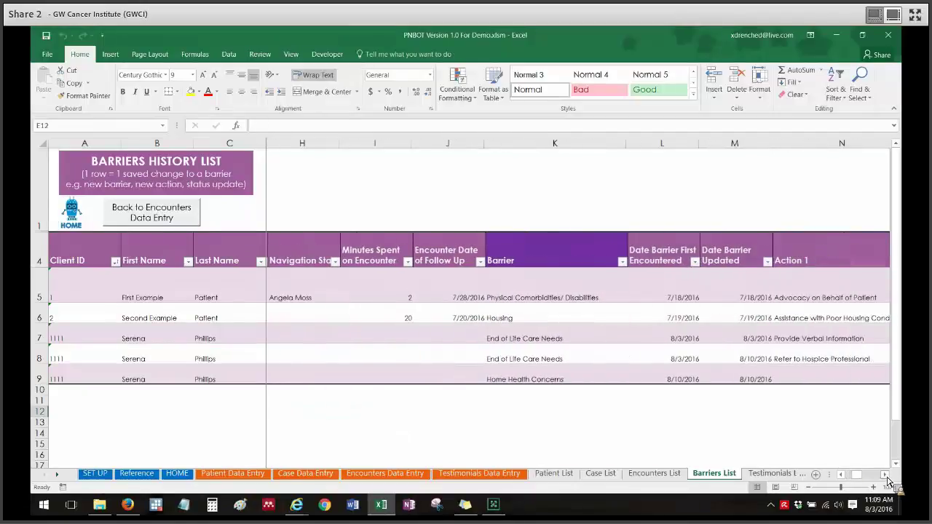
click(540, 375)
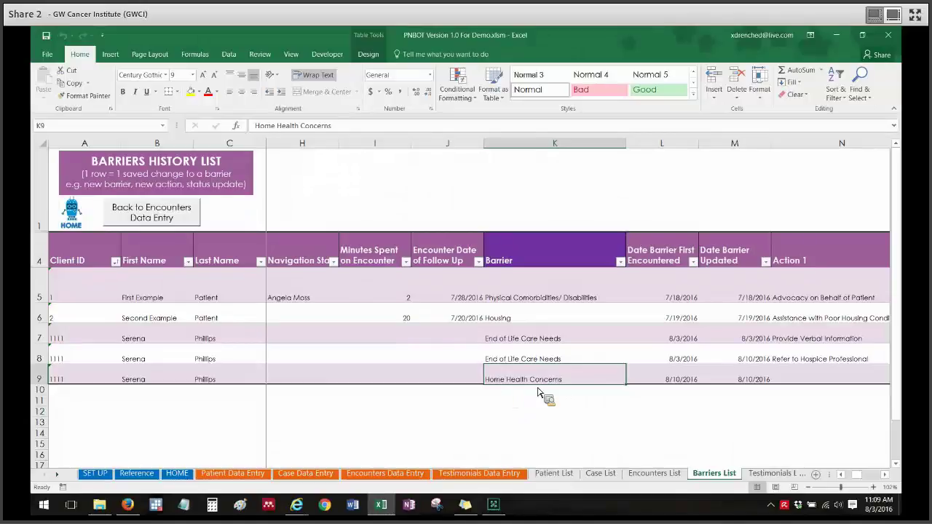
click(512, 361)
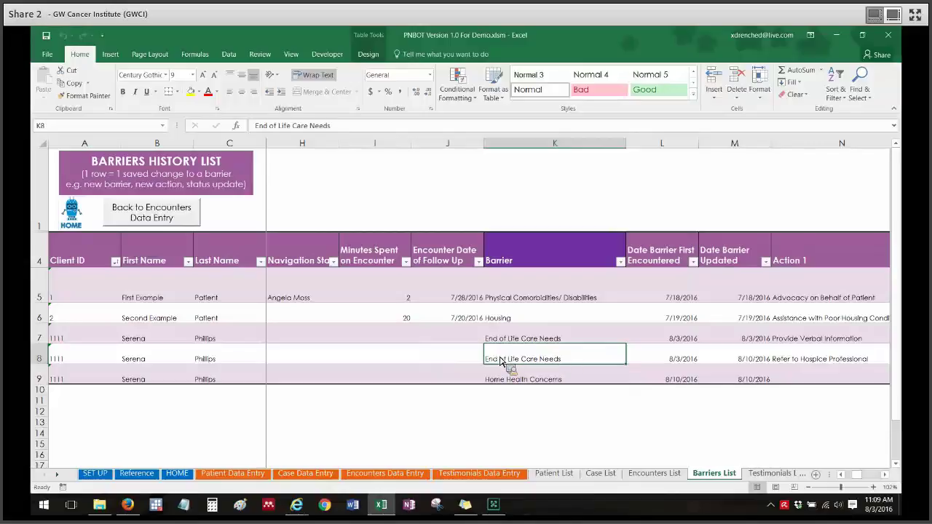
click(886, 475)
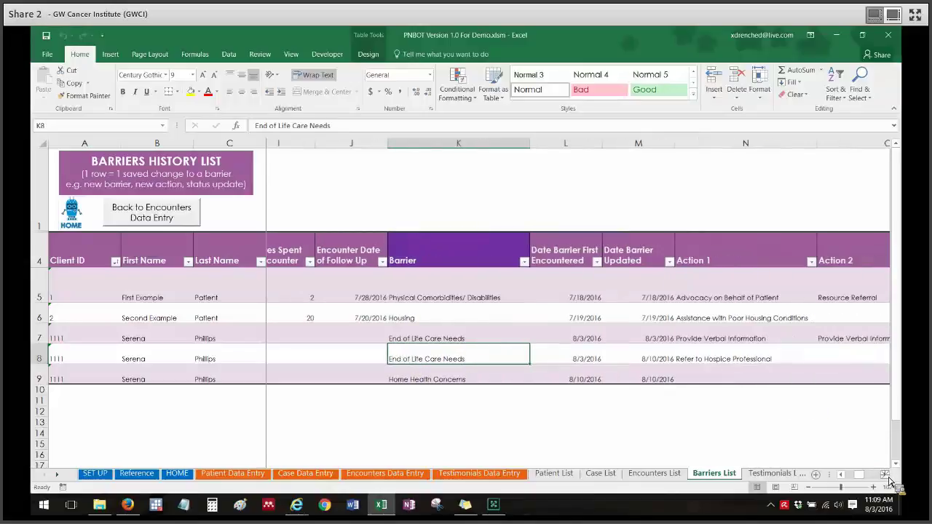
click(886, 475)
click(886, 476)
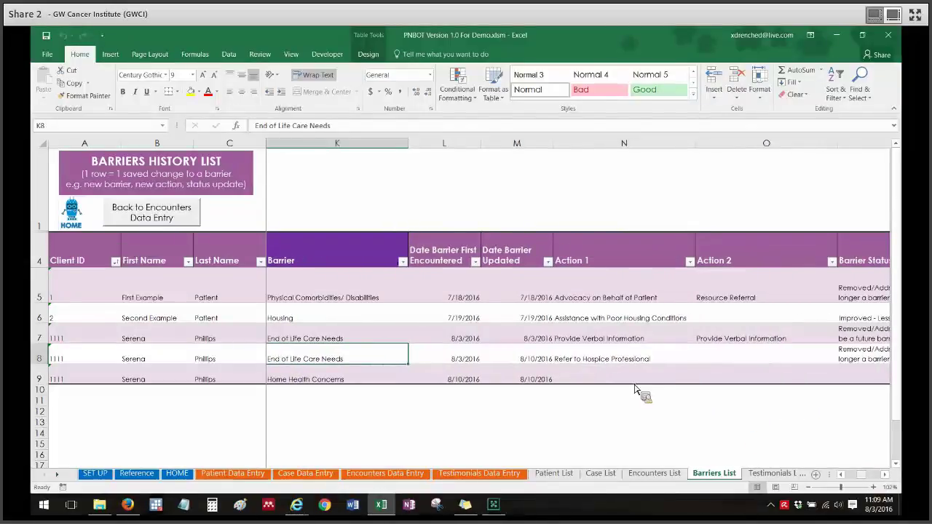
click(887, 477)
click(887, 477)
click(887, 478)
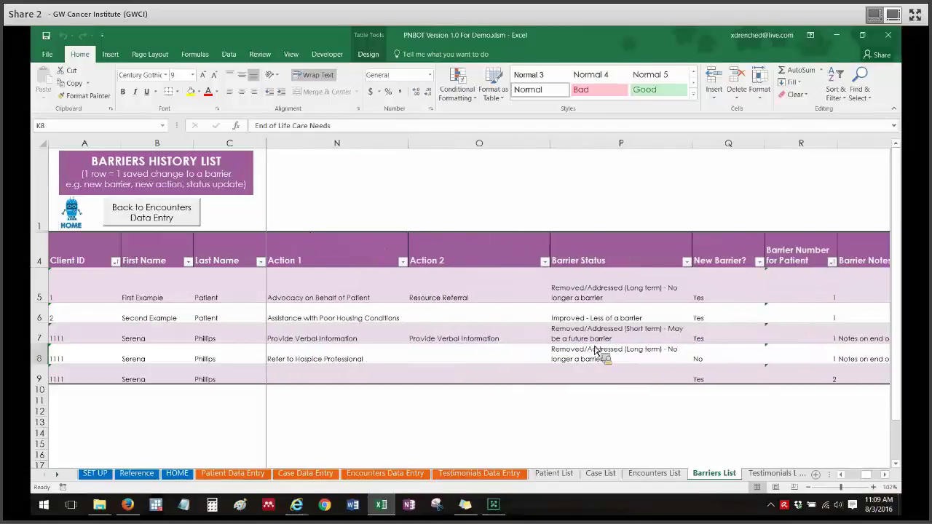
click(627, 361)
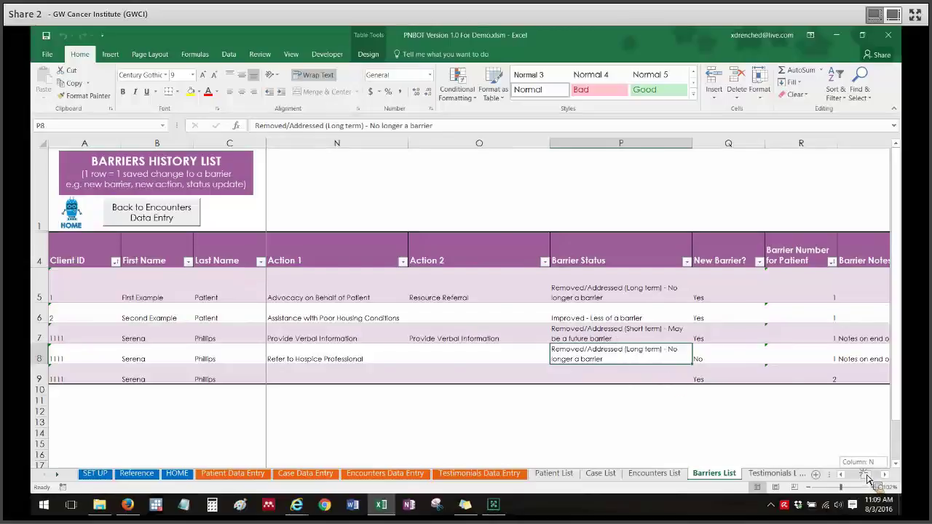
click(866, 477)
click(618, 435)
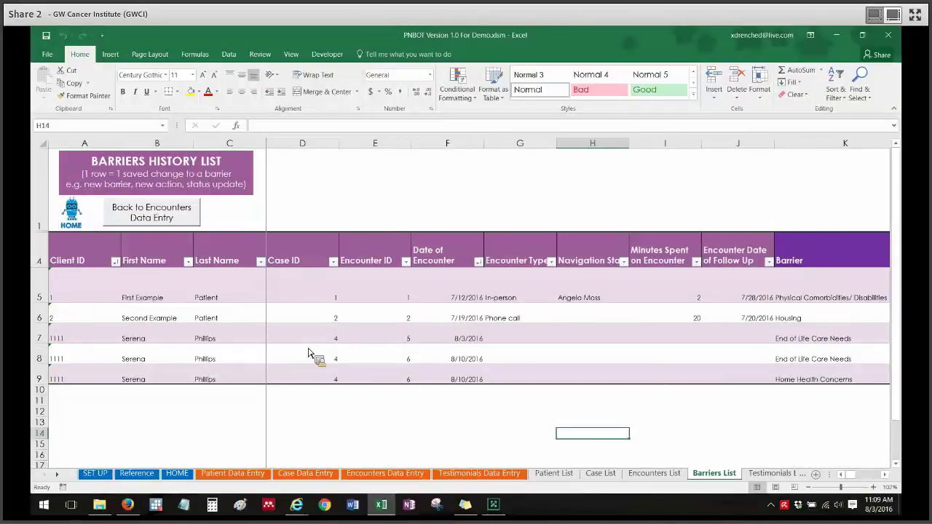
- Return to Encounters Data Entry, then bring up Adobe Connect to stop screen sharing
click(183, 222)
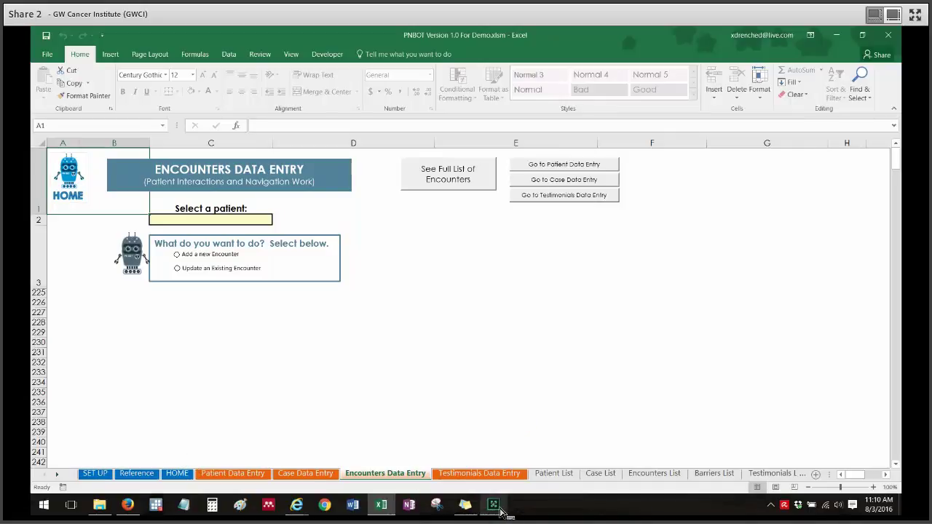
mouse_move(500, 511)
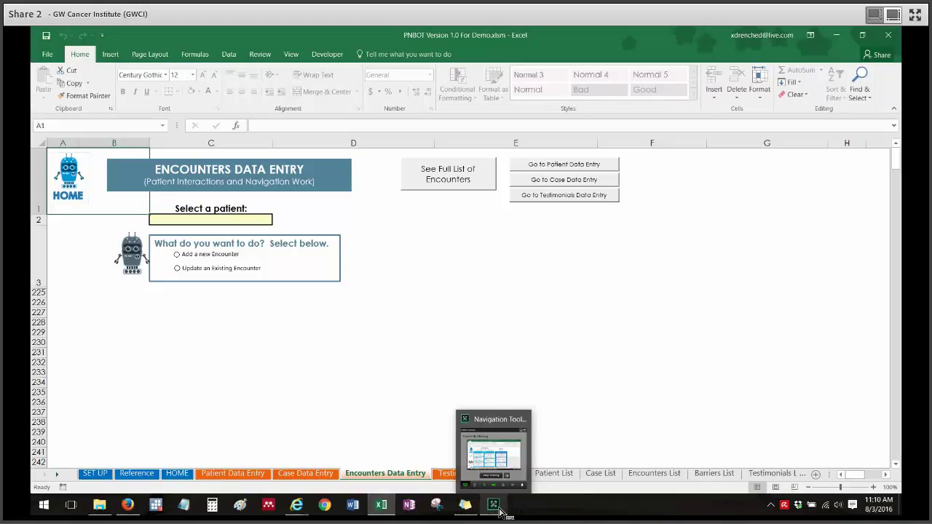
click(495, 512)
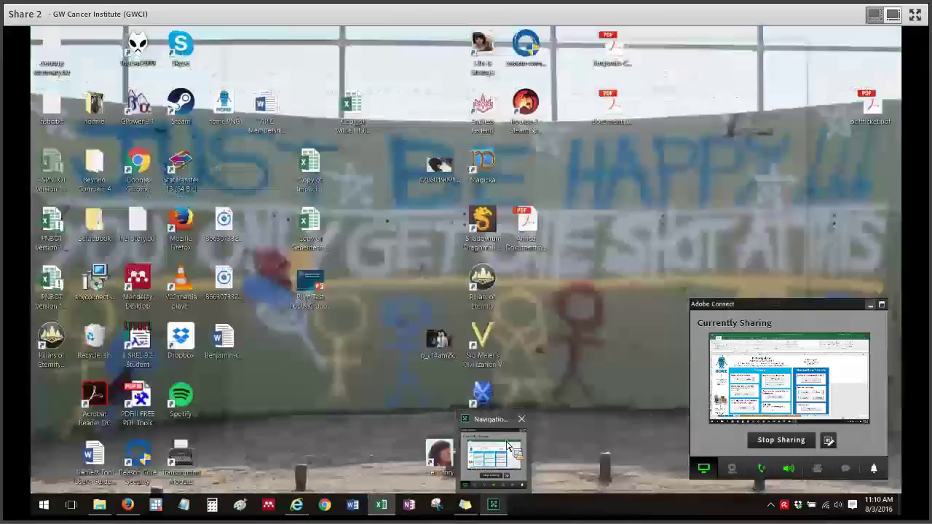